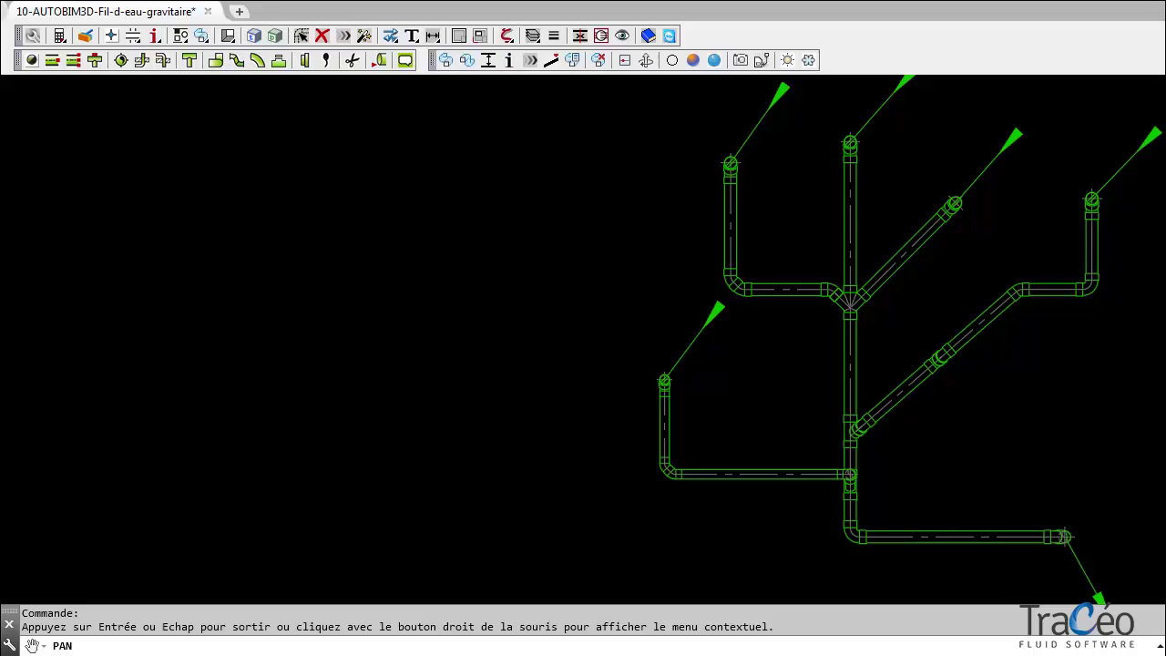
Set the central vertical pipe's invert level to 240 and label it Fe:240.0, Pente 1.5 cm/m.
left_click(508, 60)
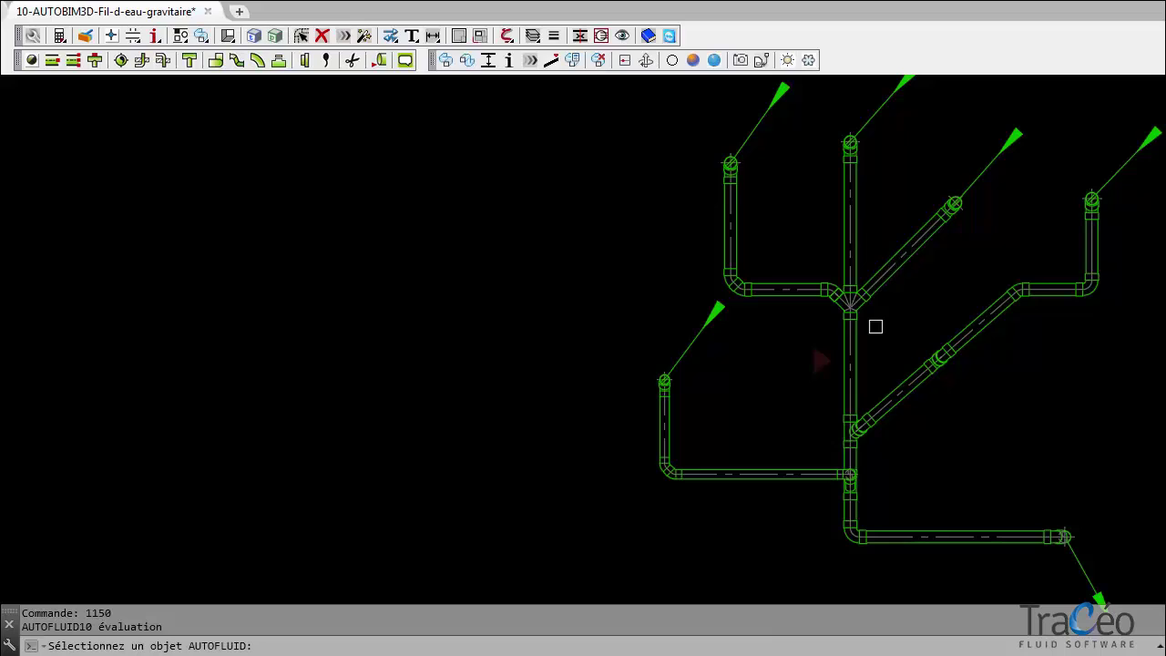
left_click(829, 362)
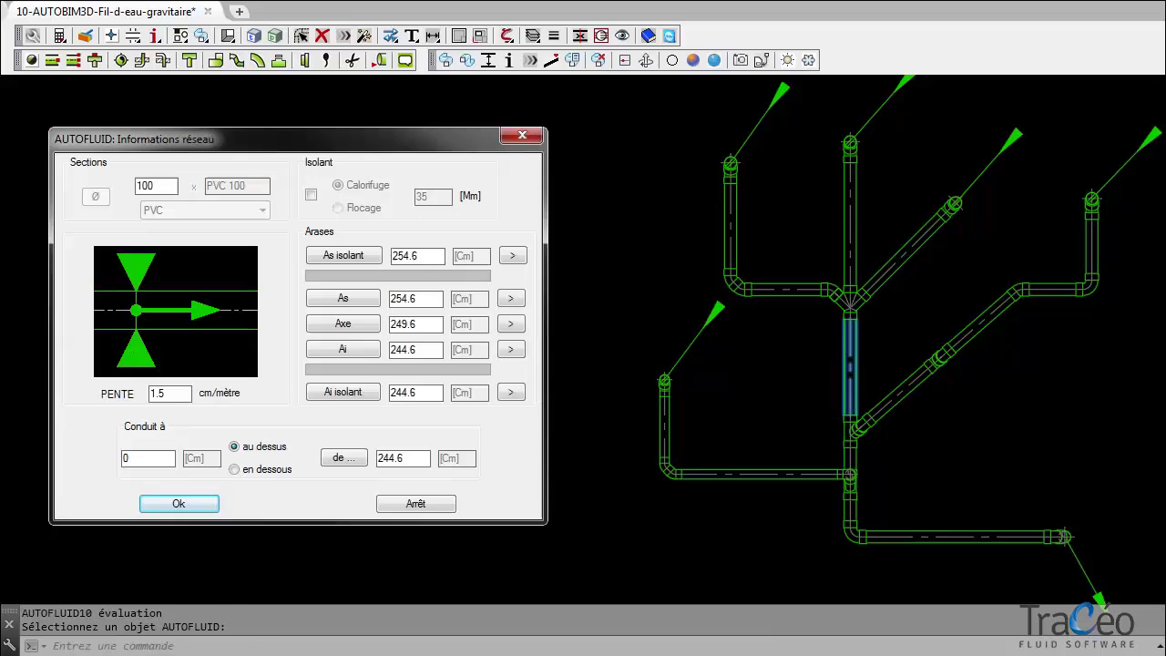
double_click(415, 350)
type("240")
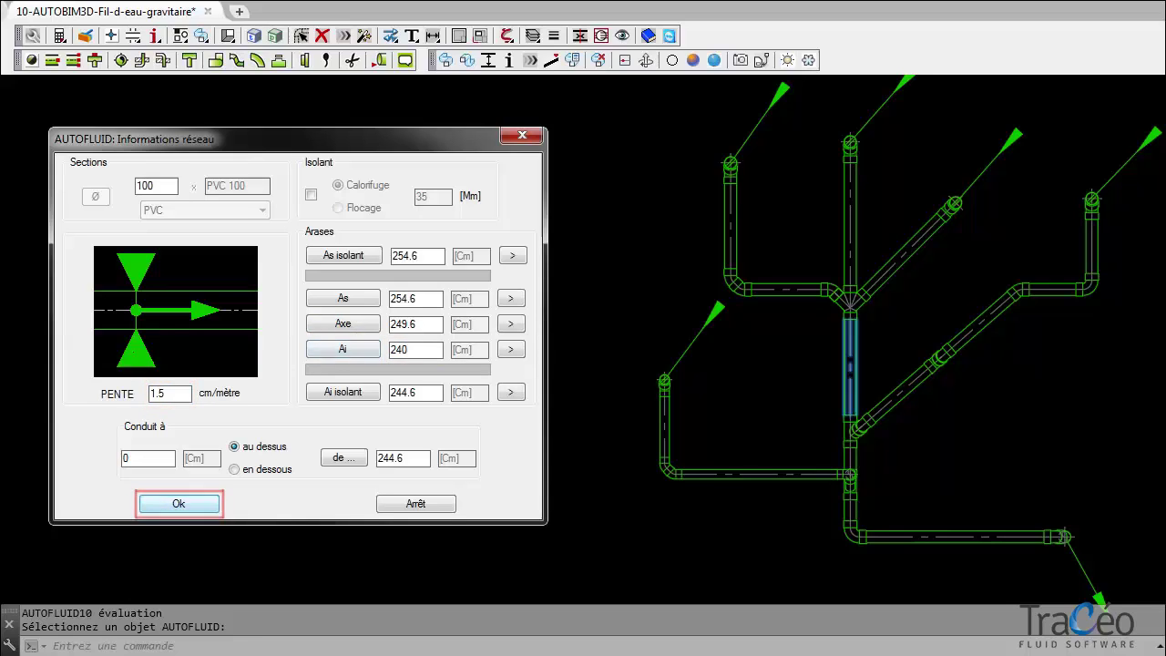
left_click(179, 504)
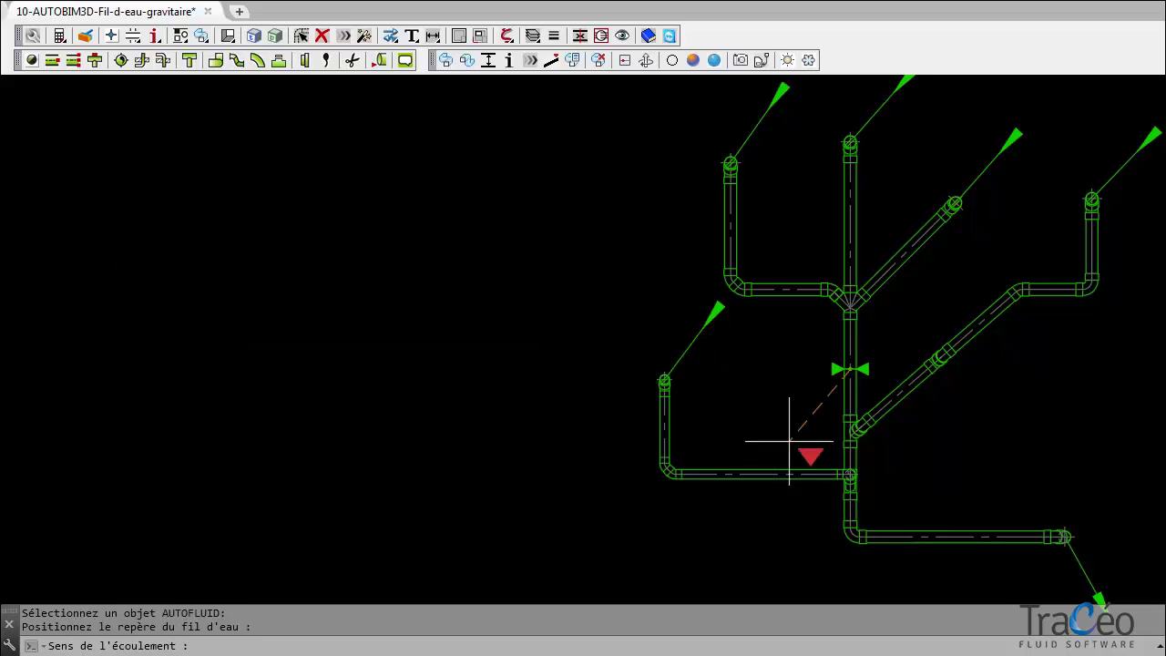
left_click(814, 455)
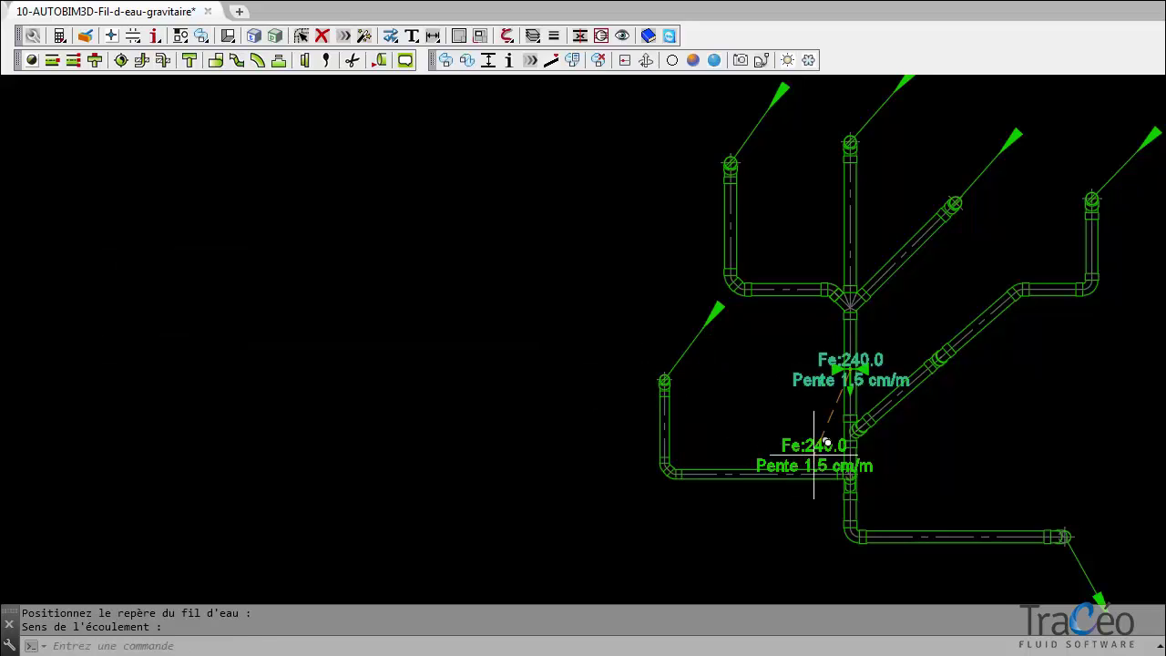
left_click(758, 344)
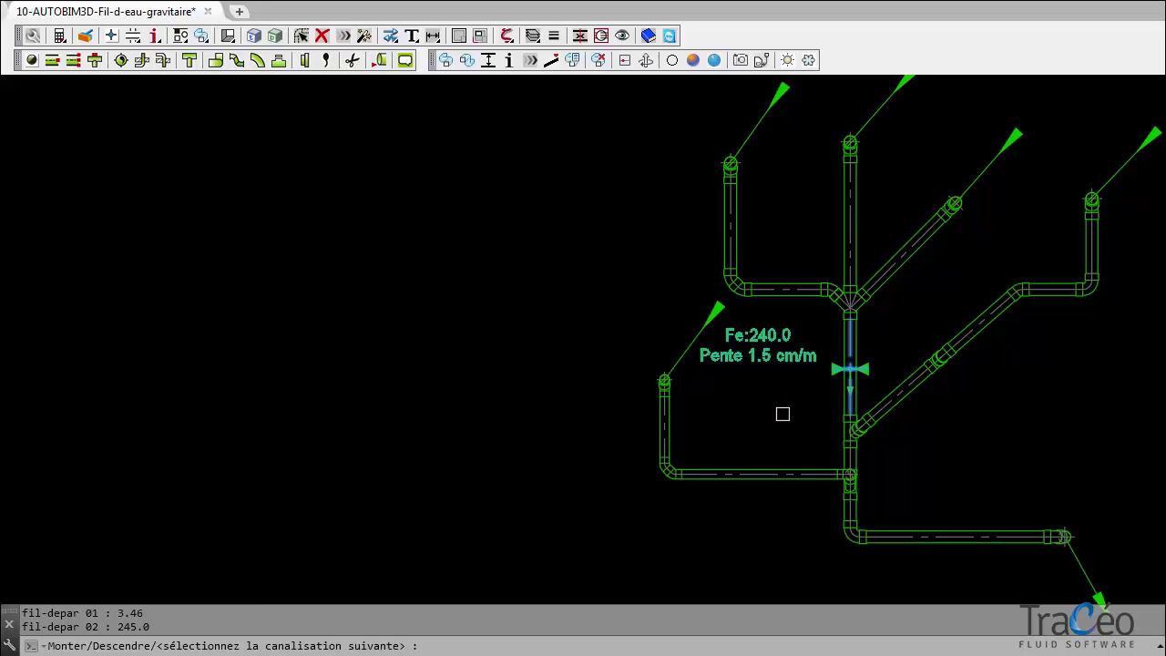
Carry the 240 water level downstream to the outlet pipe, then switch to upstream propagation.
left_click(851, 456)
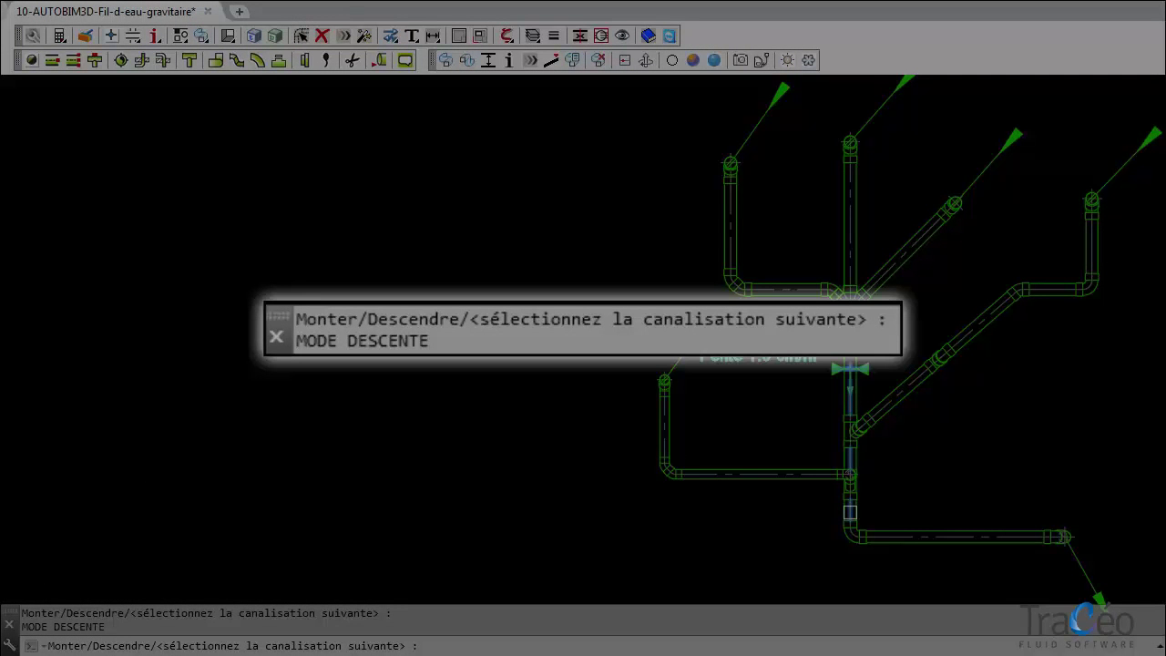
key("Return")
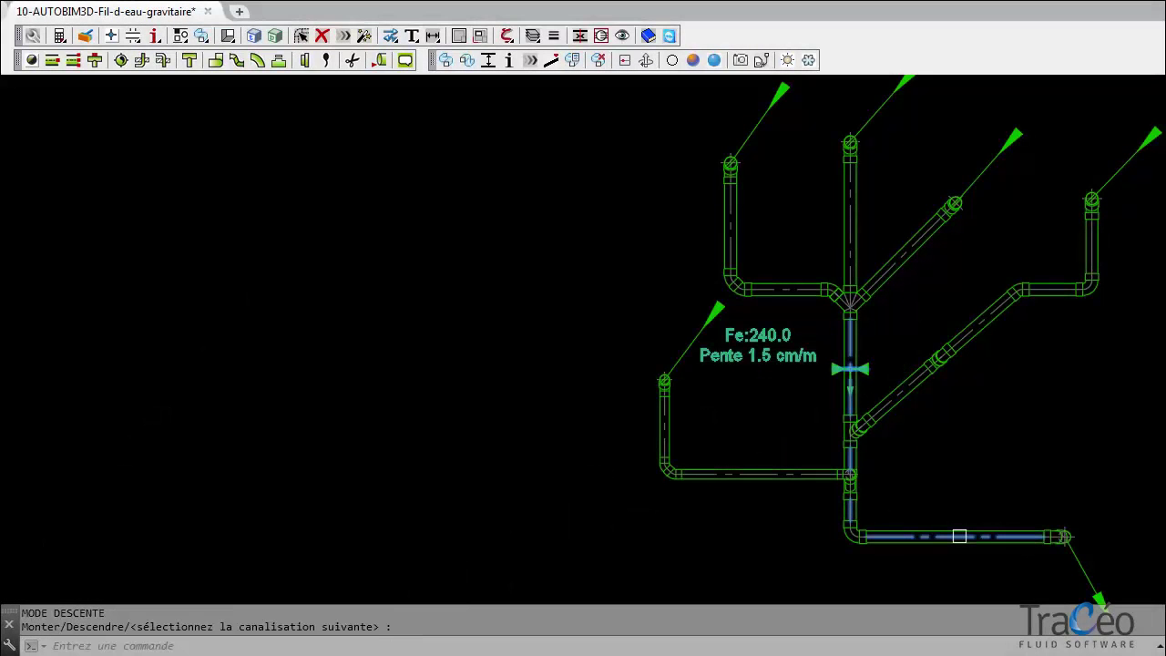
left_click(959, 535)
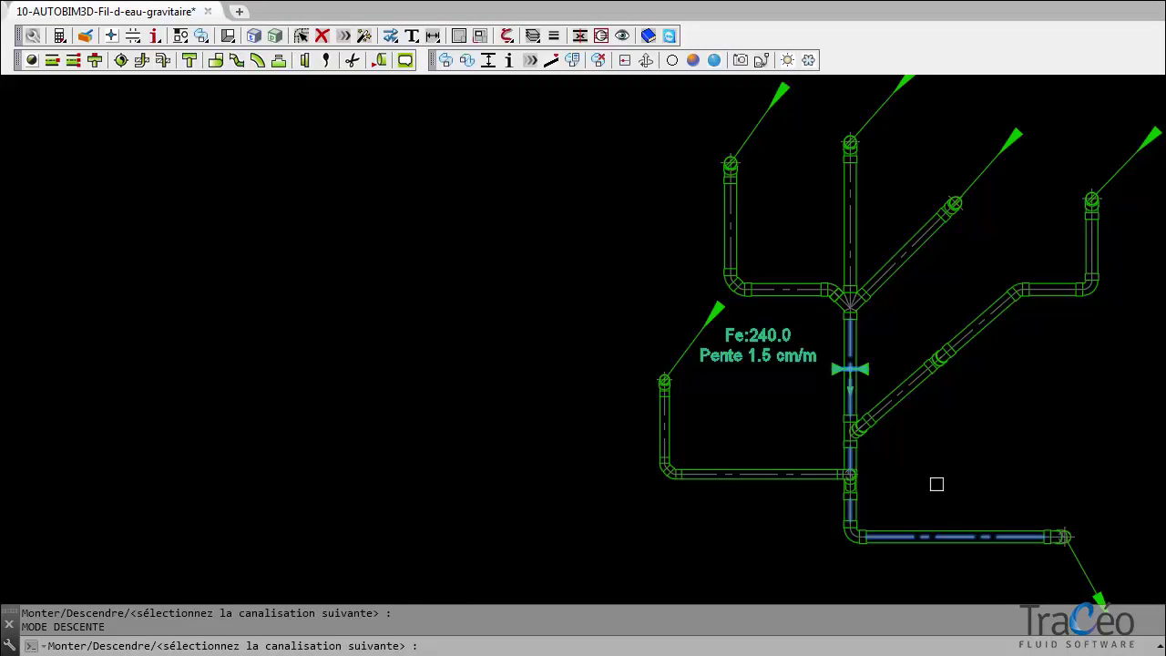
right_click(937, 484)
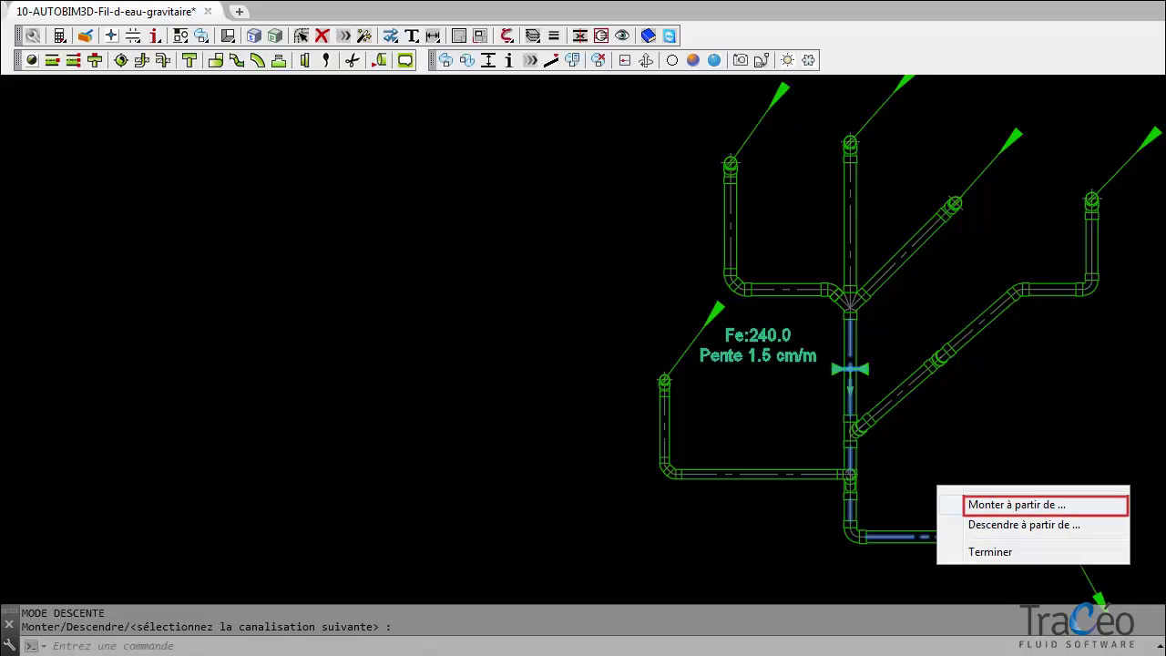
left_click(990, 504)
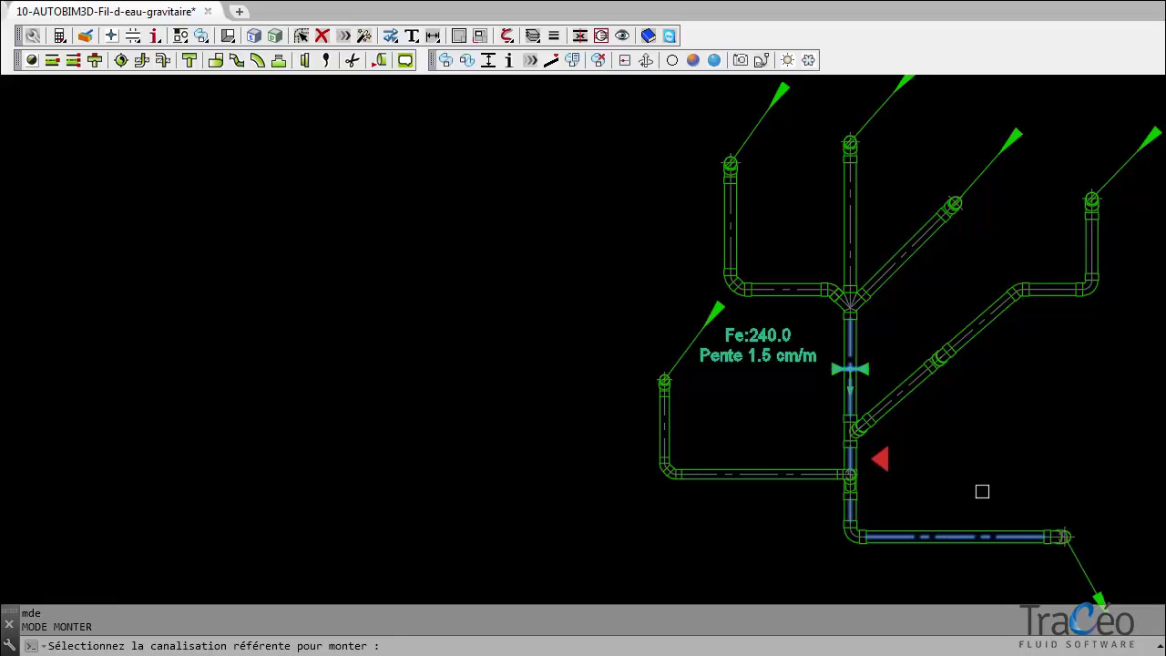
Extend the level upstream along the lower diagonal branch and the right horizontal and vertical pipes.
left_click(849, 457)
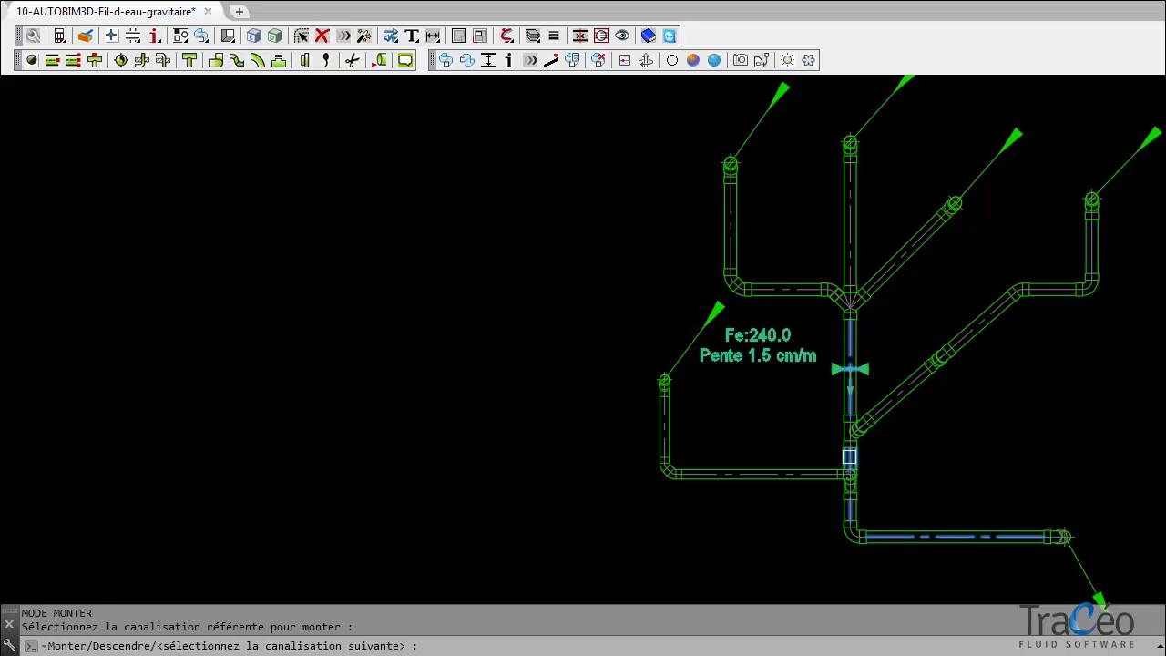
left_click(888, 401)
left_click(990, 307)
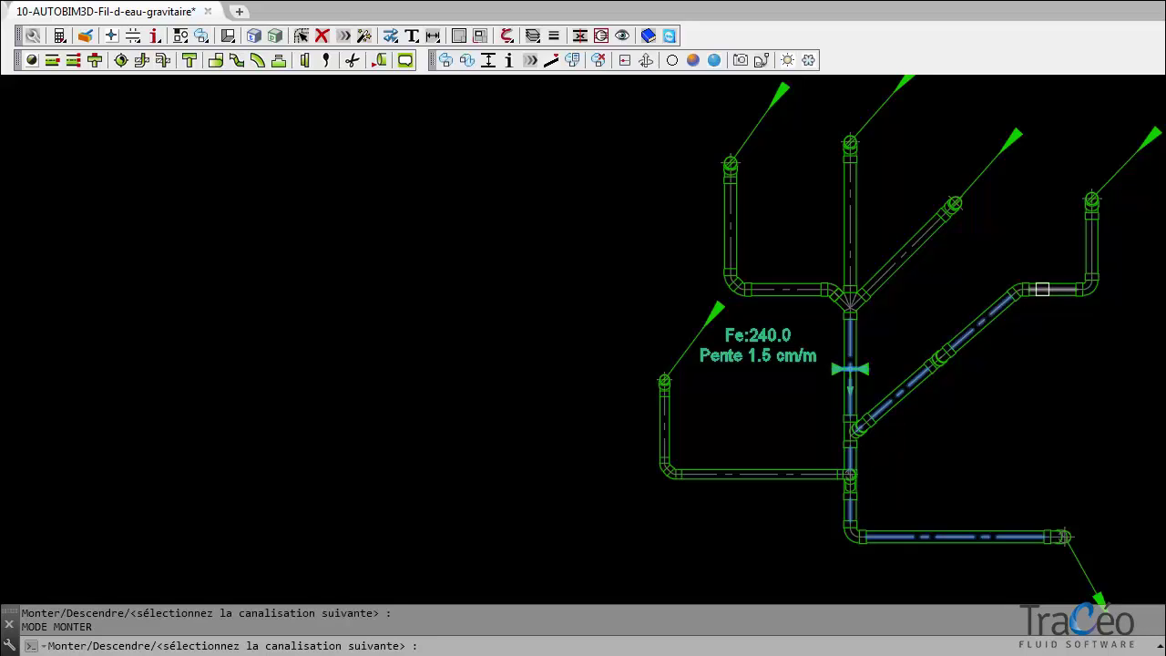
left_click(1049, 288)
left_click(1093, 245)
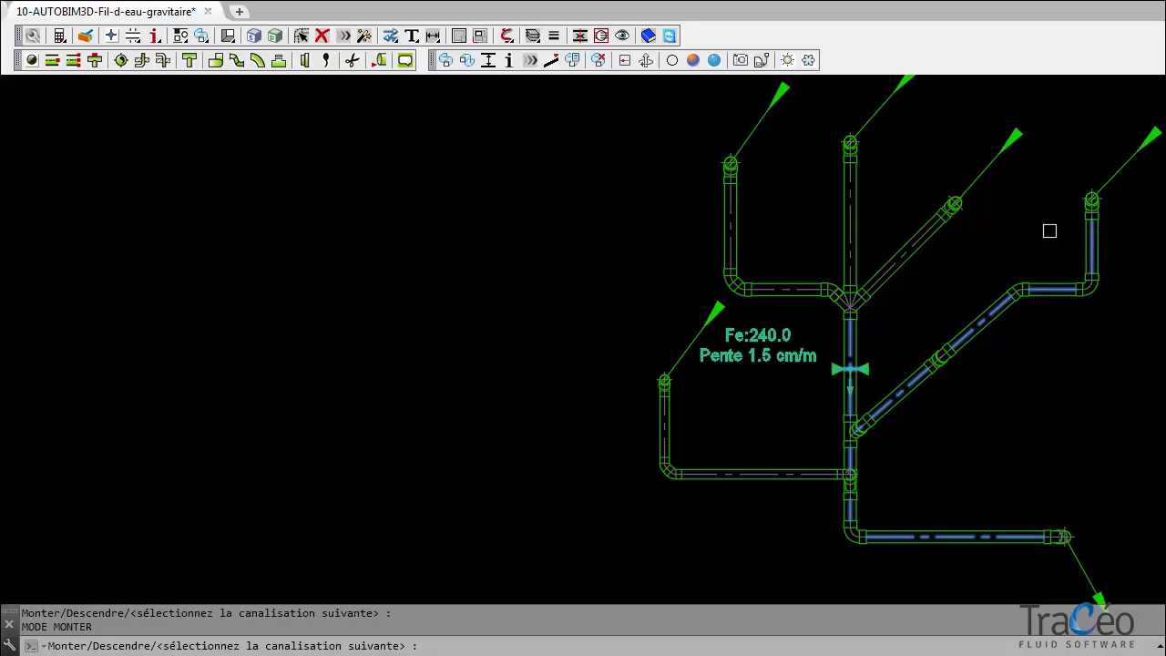
Extend the level upstream through the upper diagonal branch and the top vertical pipe.
right_click(934, 291)
left_click(1014, 312)
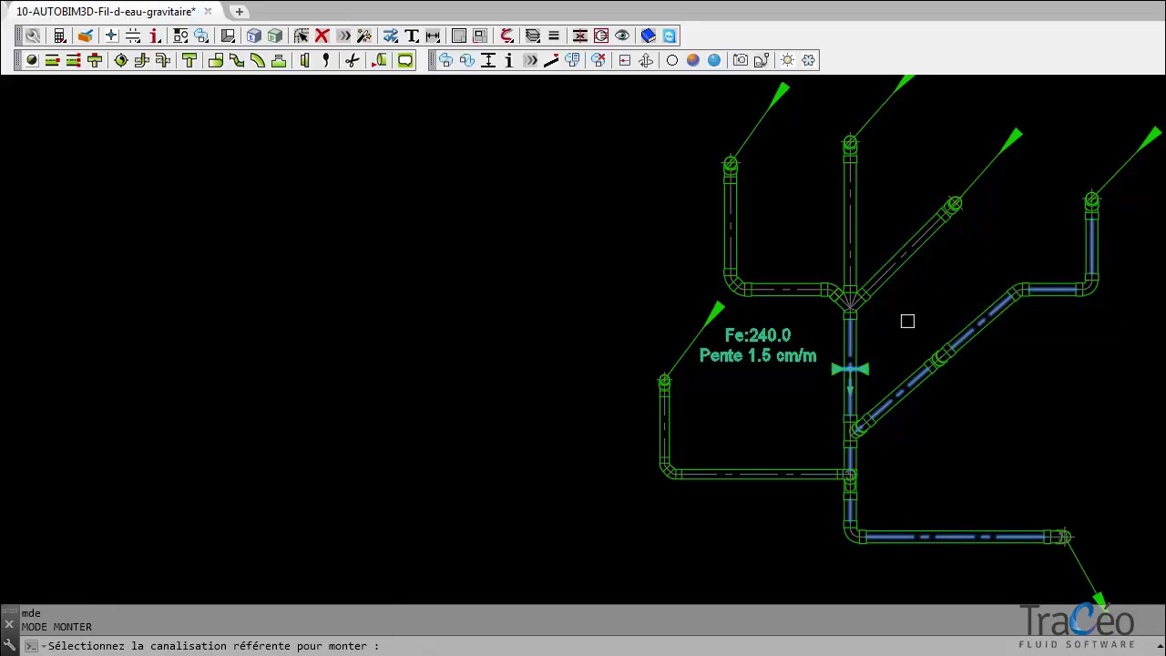
left_click(850, 337)
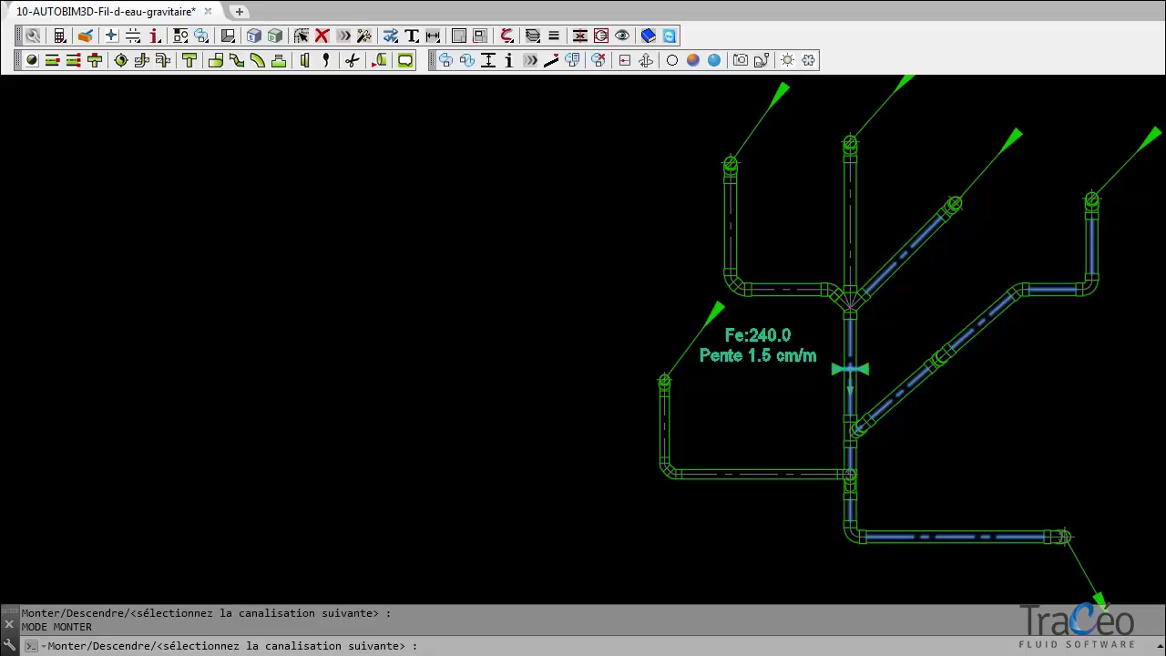
right_click(910, 307)
left_click(984, 329)
left_click(851, 337)
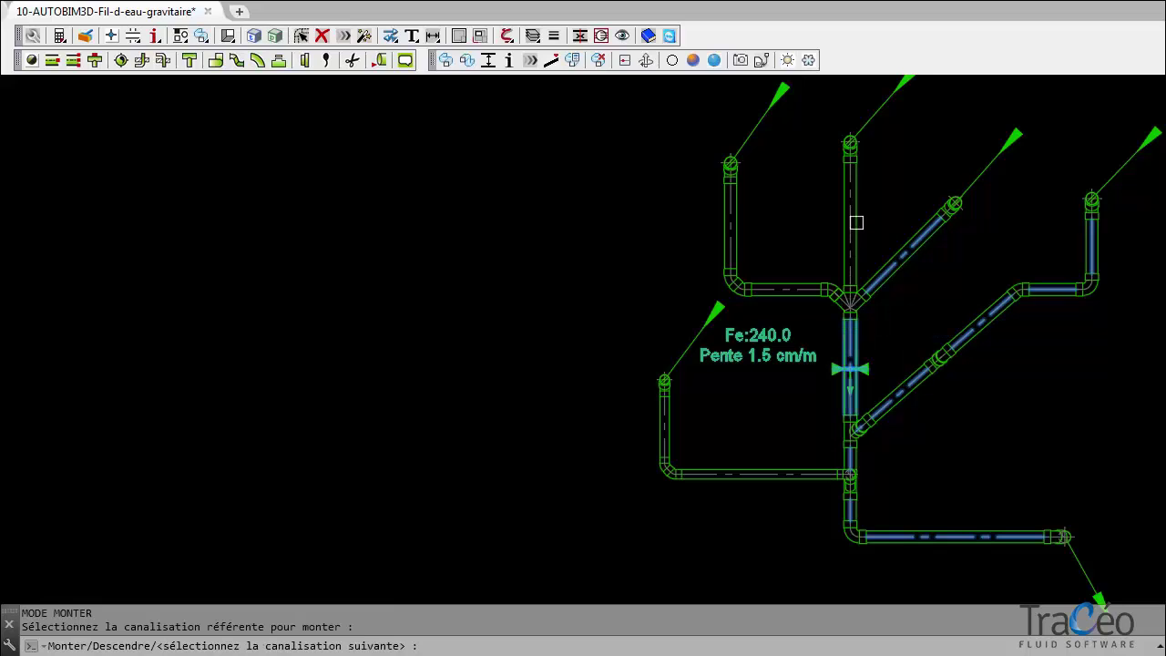
Extend the level from the central junction along the left horizontal and left vertical pipes.
right_click(791, 221)
left_click(856, 242)
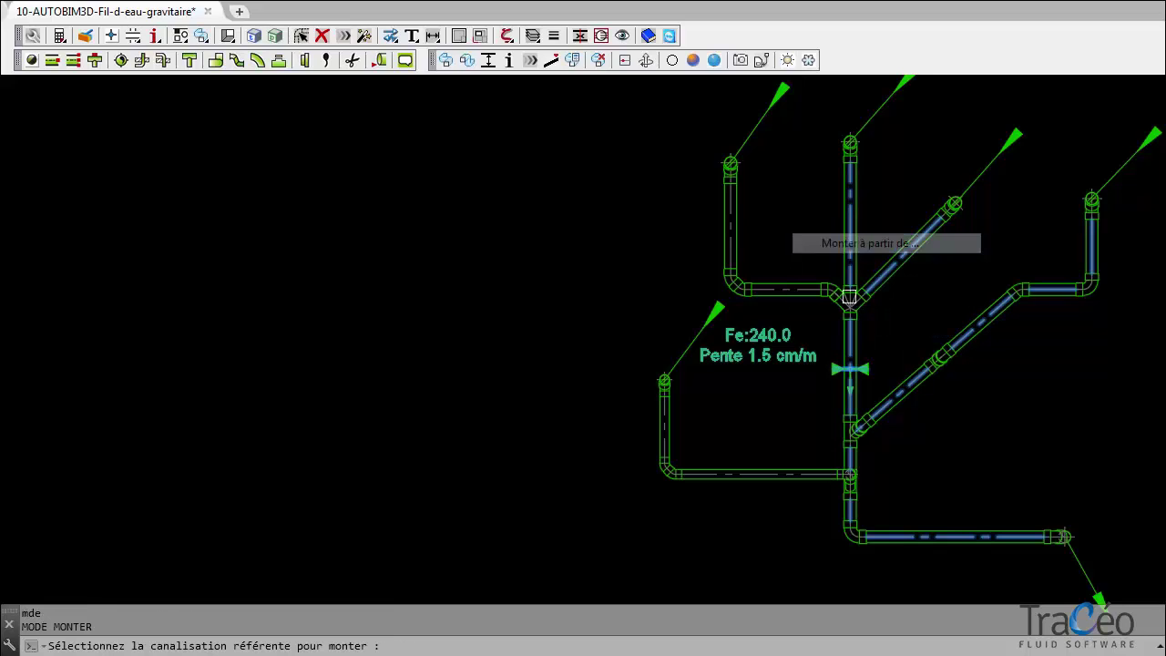
left_click(853, 344)
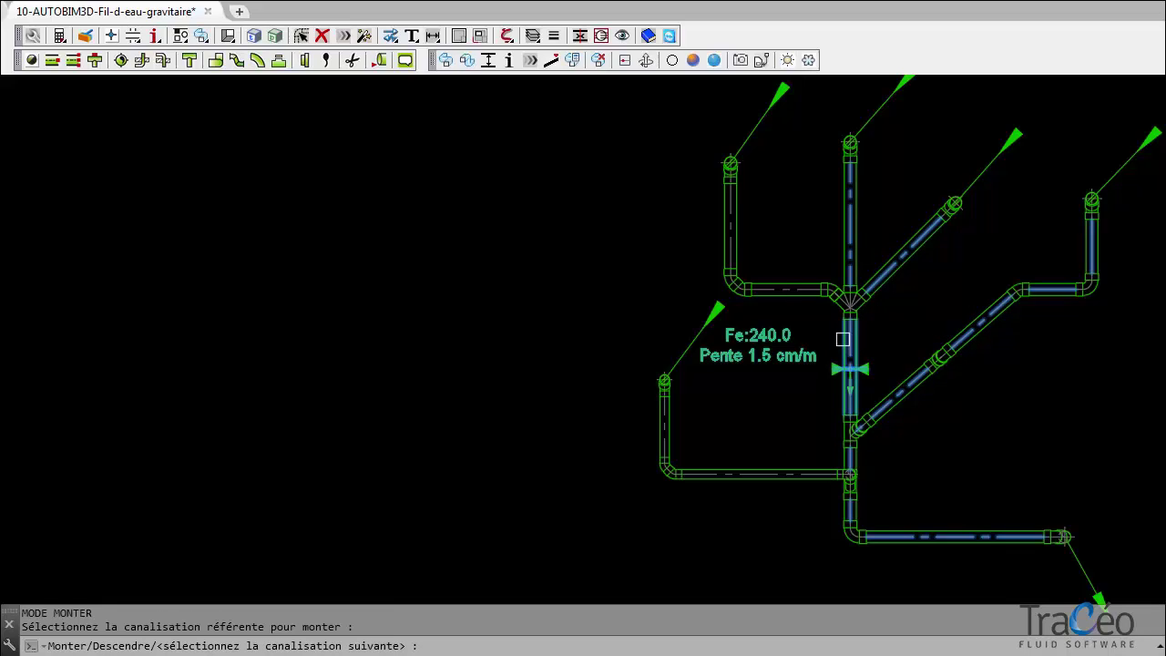
left_click(785, 290)
left_click(737, 245)
right_click(660, 225)
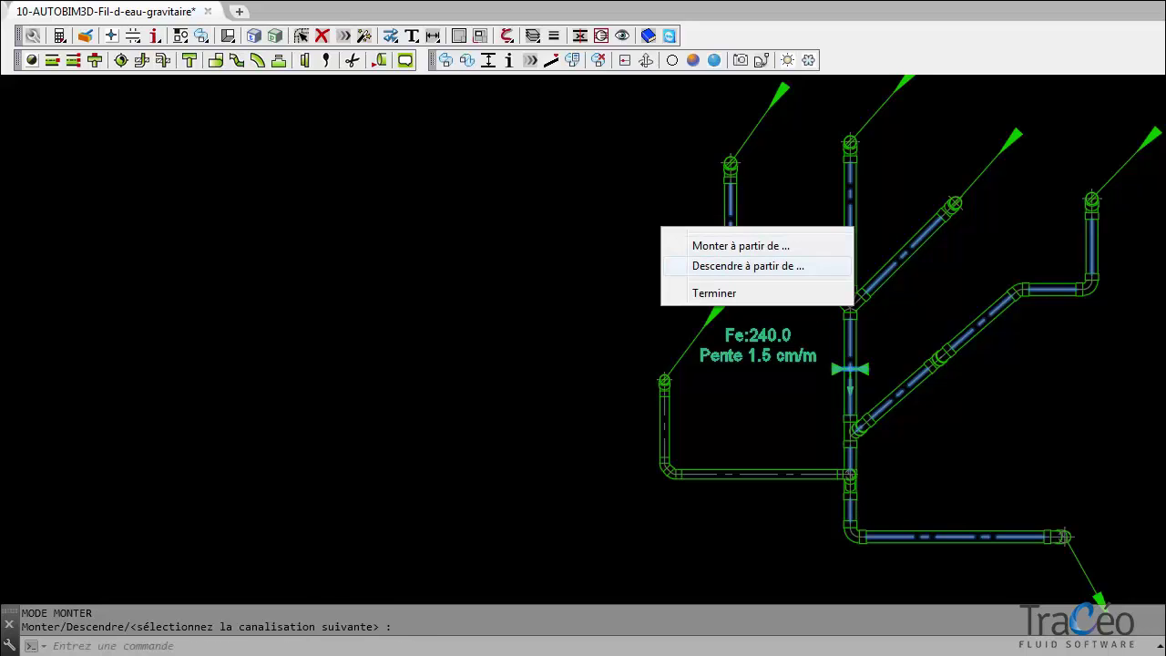
End the upstream propagation and set the far-left vertical pipe's invert level to 290.
left_click(709, 292)
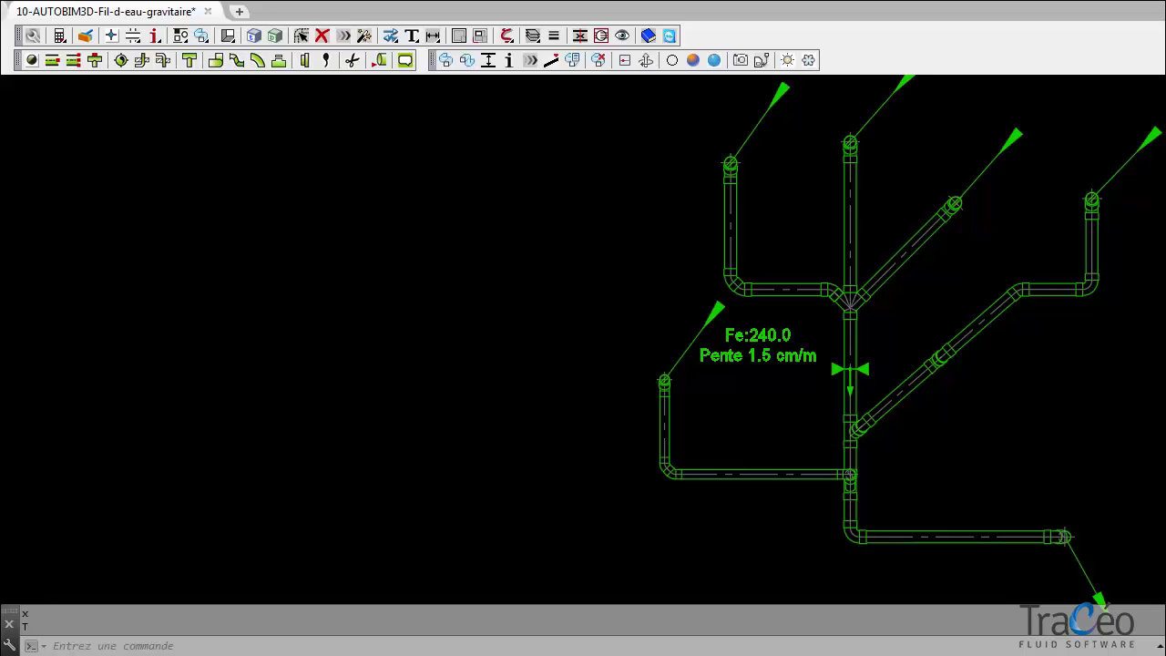
left_click(508, 60)
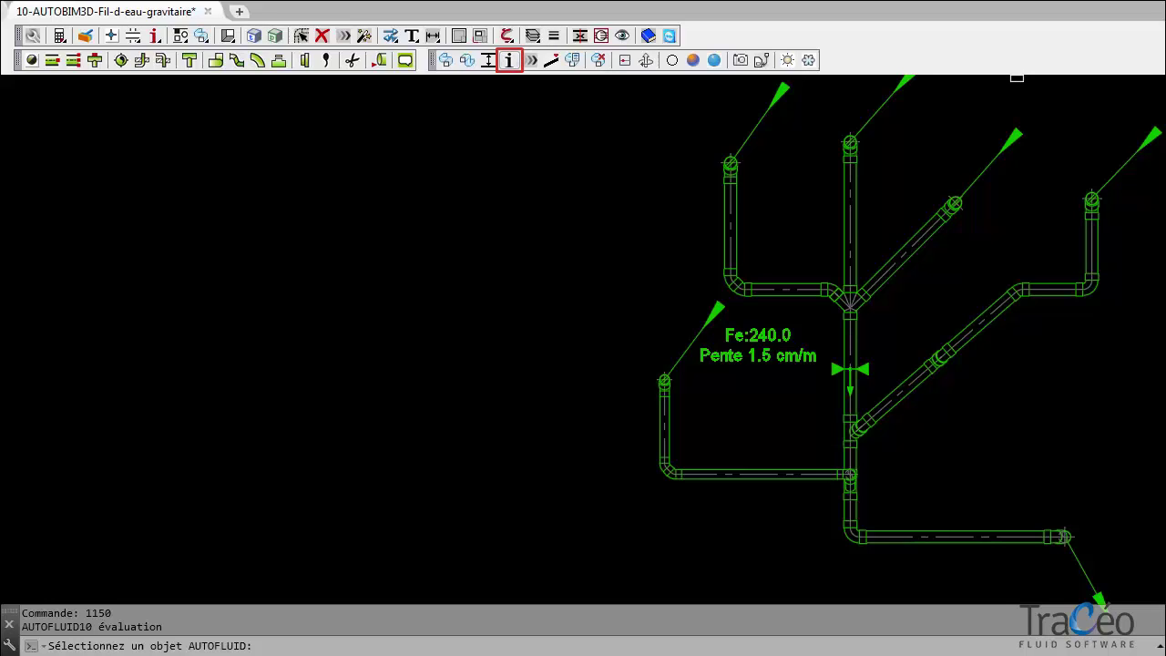
left_click(661, 420)
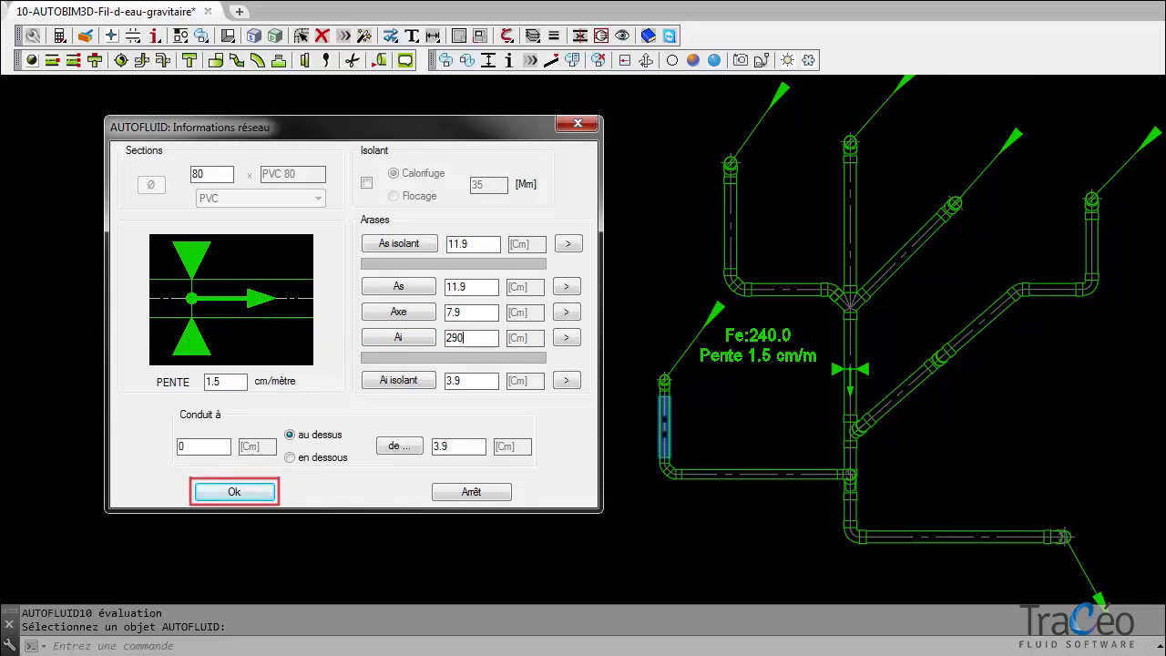
left_click(234, 492)
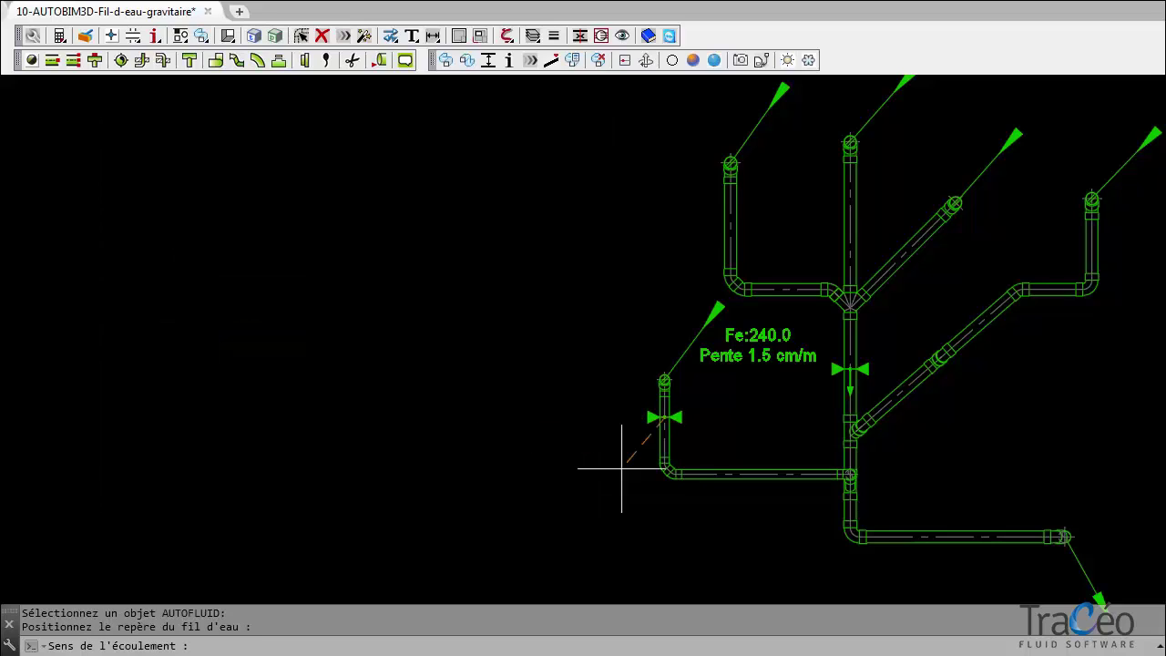
left_click(698, 511)
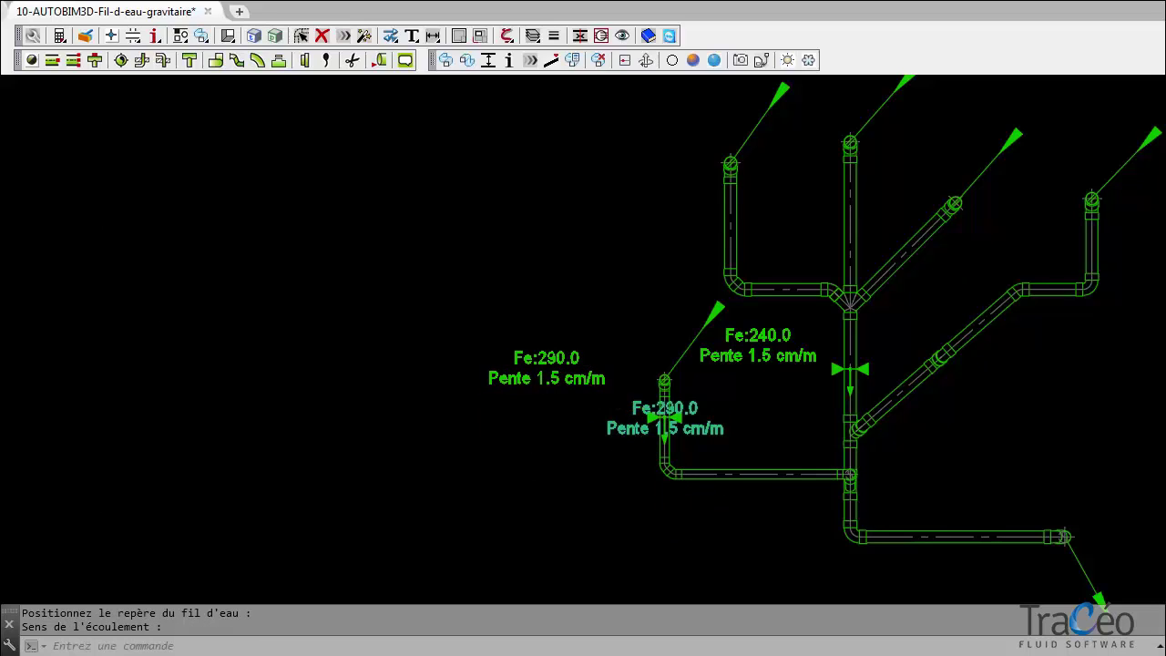
Set the left branch's flow direction and carry its Fe:290.0 level into the downstream pipe.
left_click(545, 366)
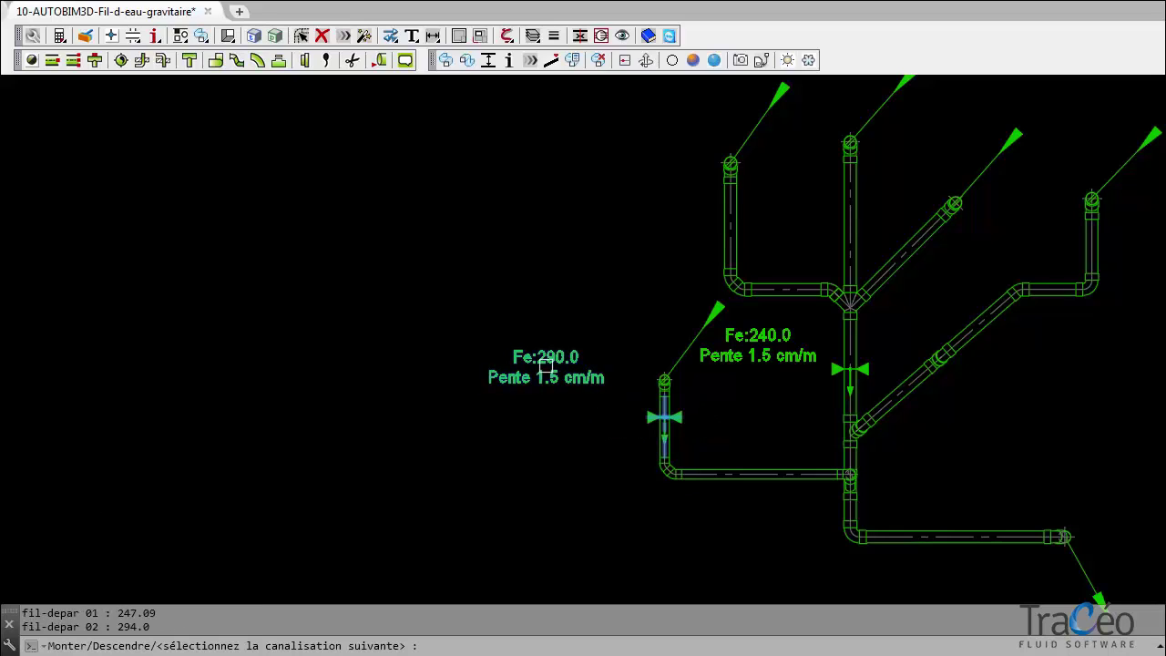
left_click(708, 473)
right_click(777, 522)
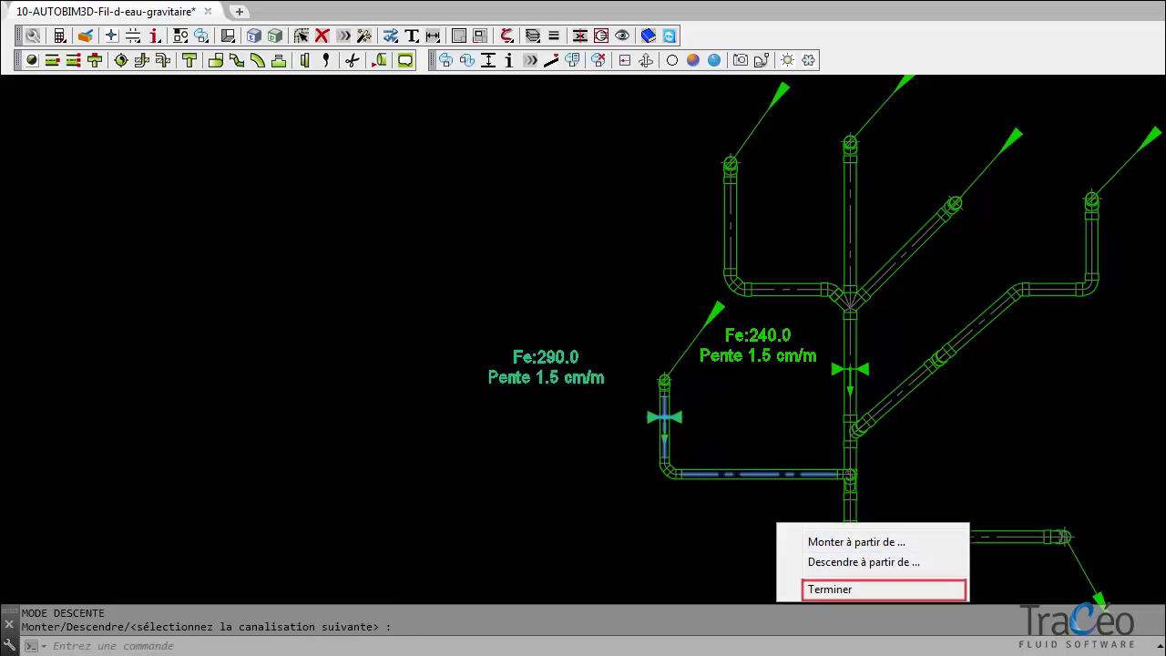
left_click(833, 588)
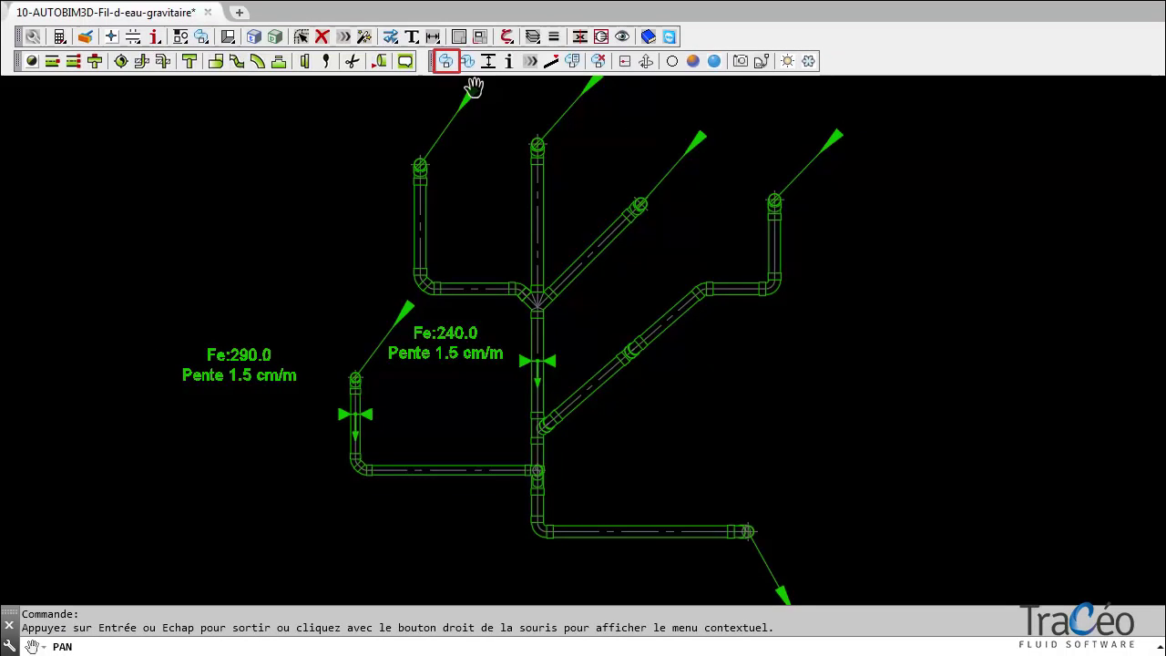
Build solid 3D pipes for the whole window-selected network, shade them and orbit to an oblique view.
left_click(446, 61)
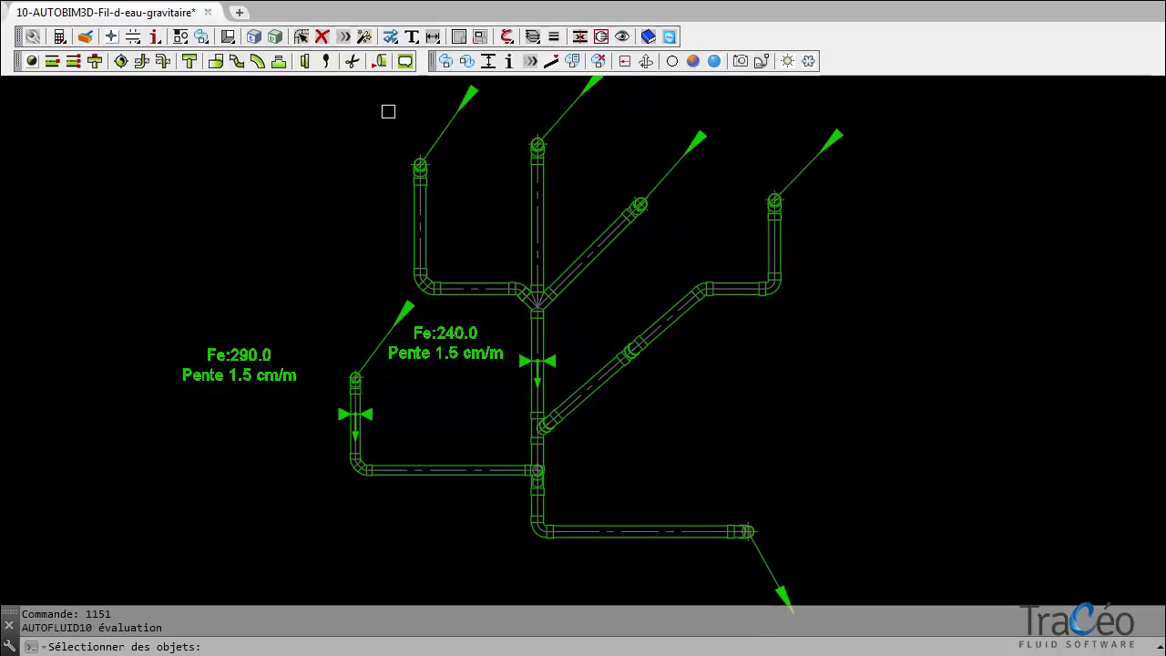
left_click(307, 86)
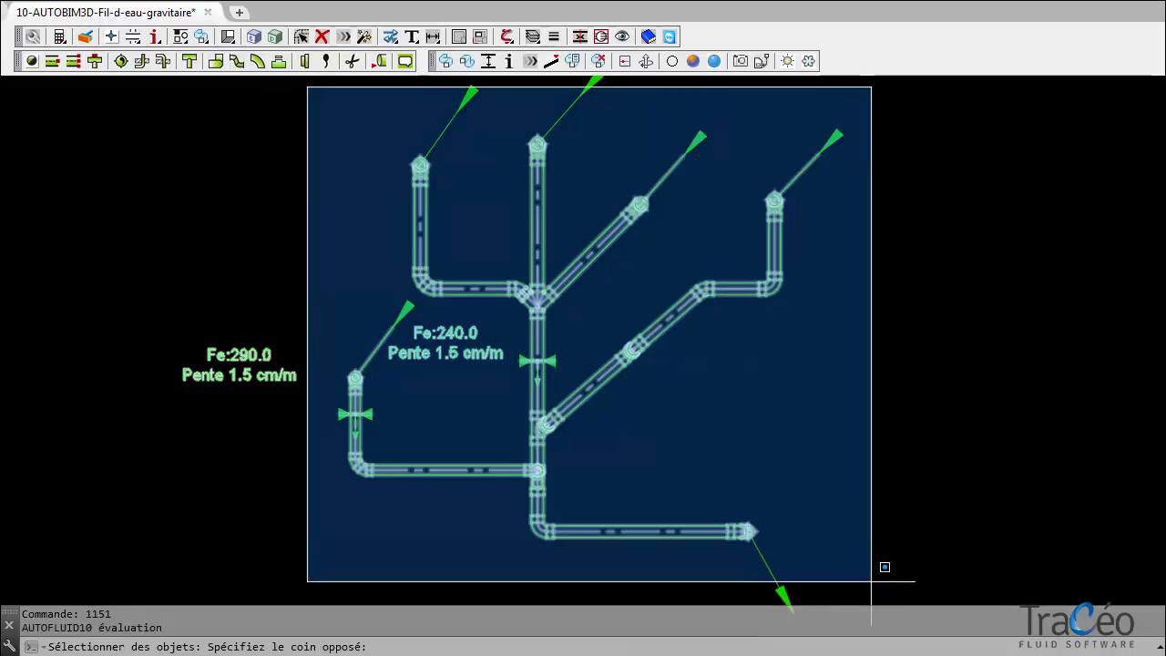
left_click(921, 597)
key("Return")
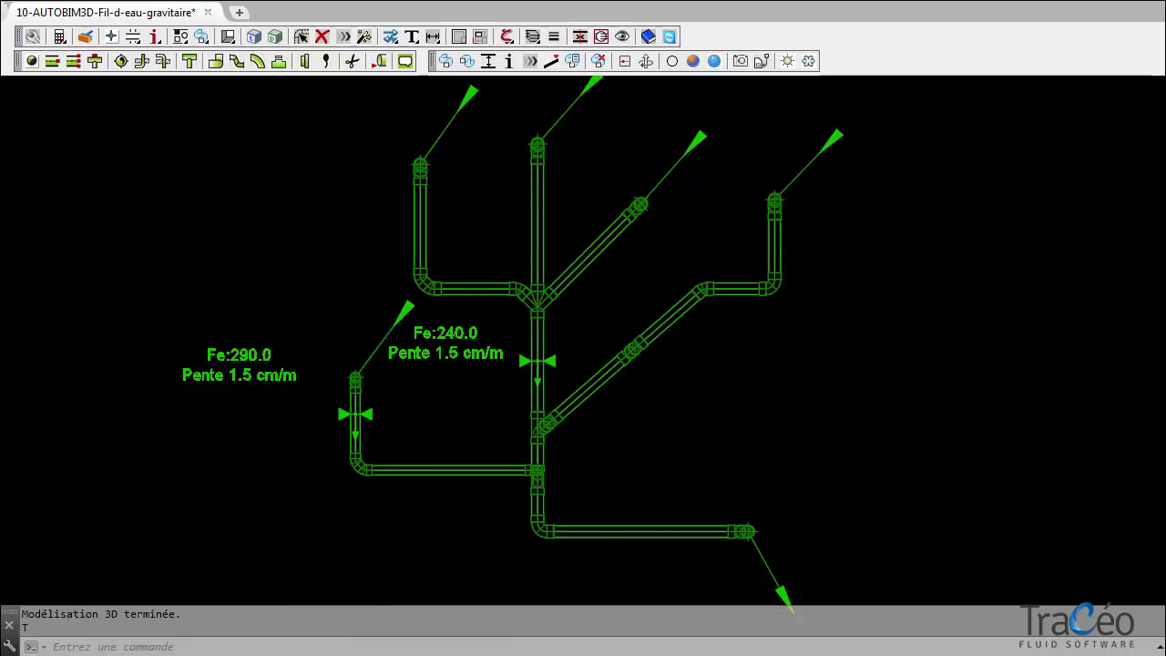
left_click(715, 61)
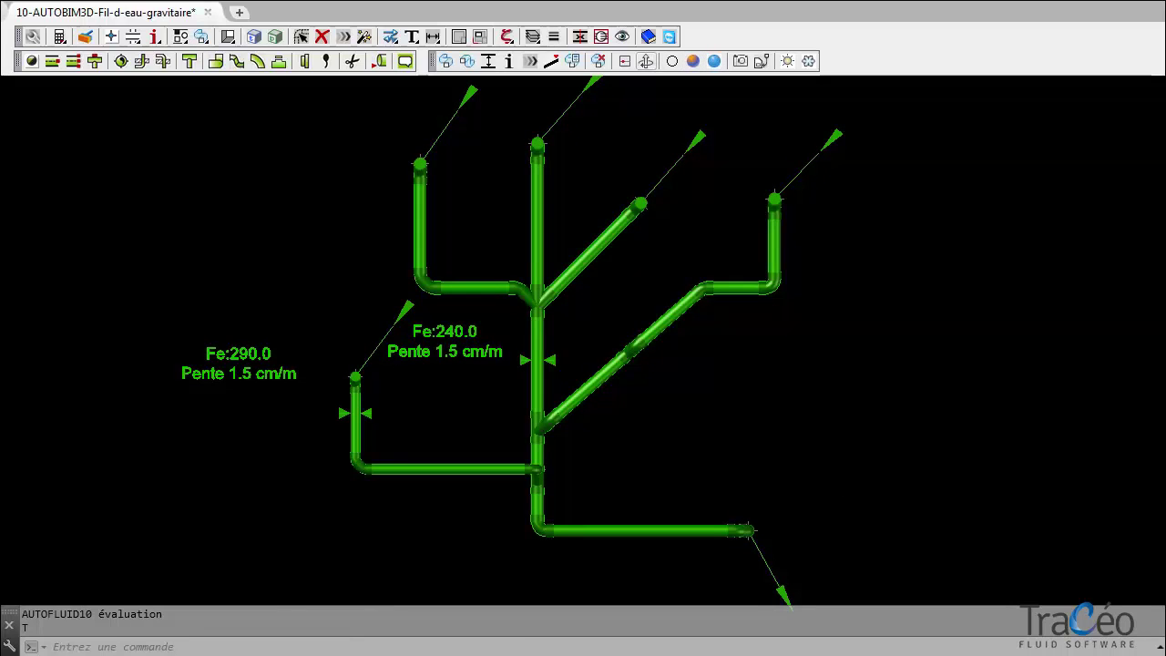
left_click(646, 60)
left_click_drag(555, 338, 555, 338)
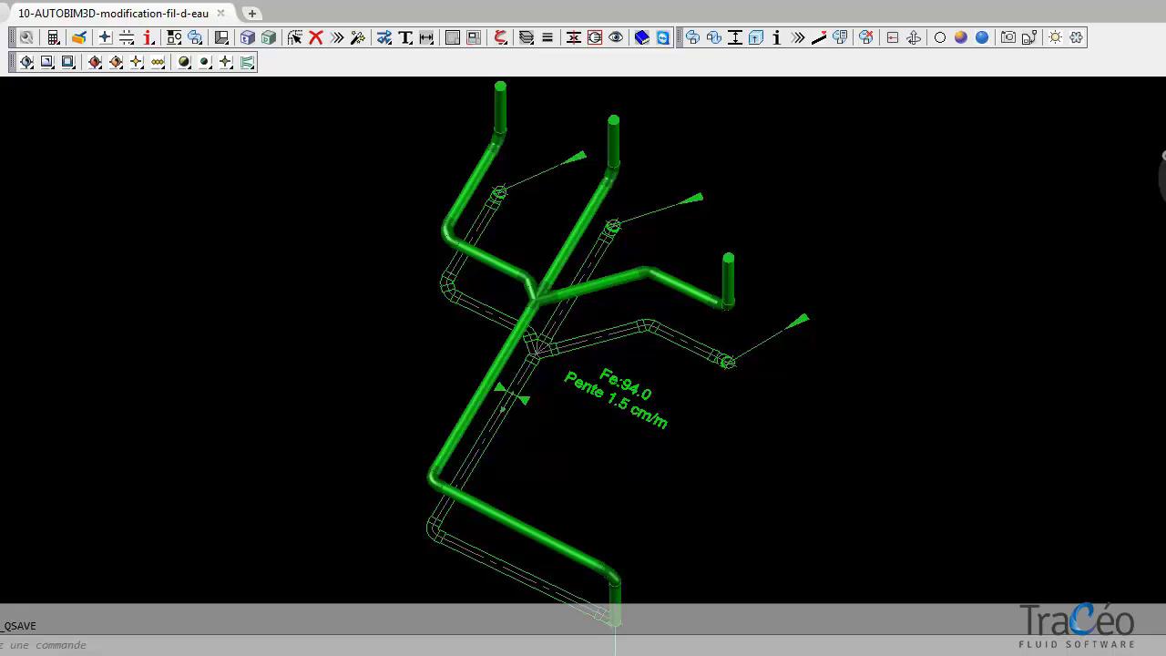
Change the network's Fil d'eau from 94.0 to 215 in Informations réseau and apply the update.
left_click(777, 39)
left_click(597, 323)
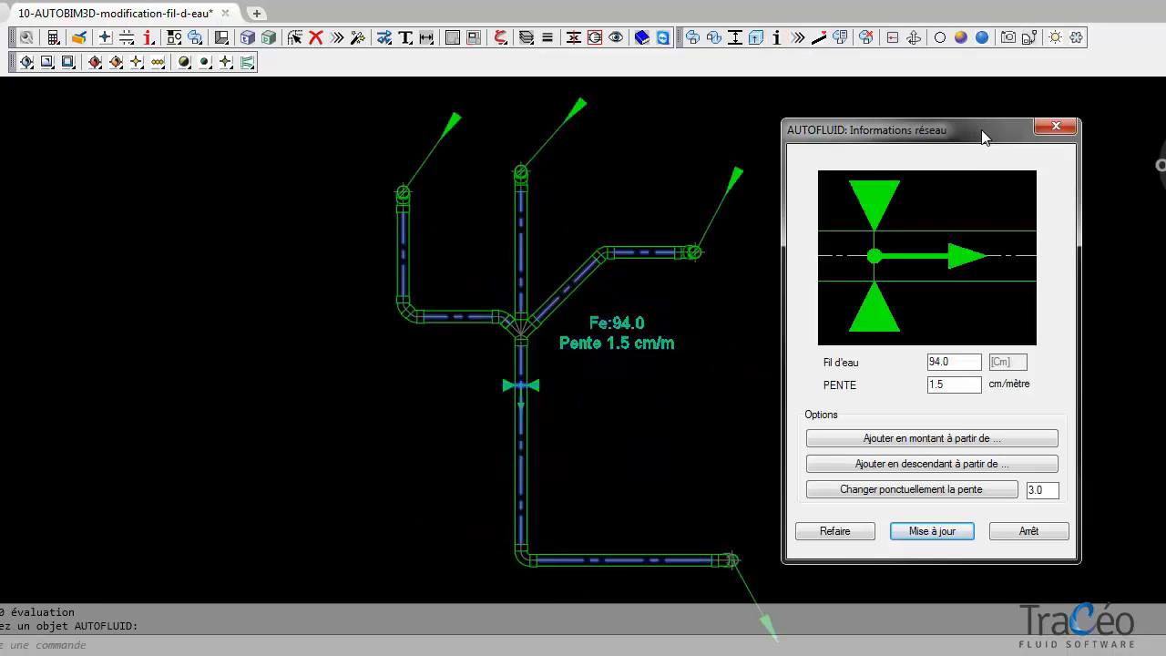
double_click(922, 361)
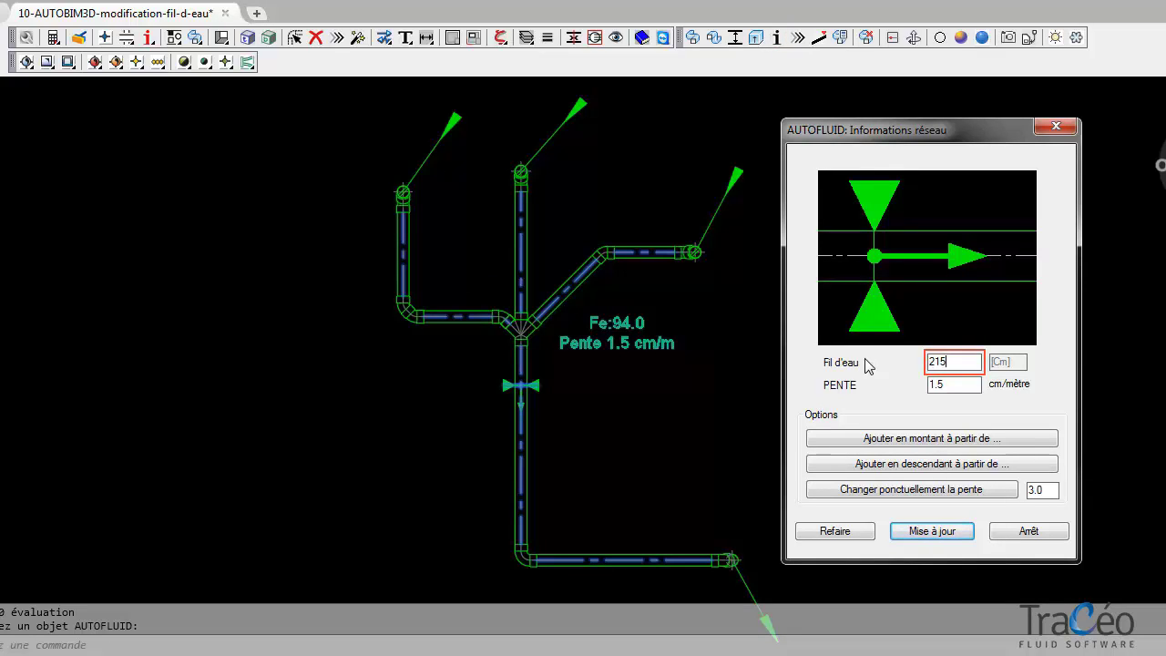
left_click(931, 535)
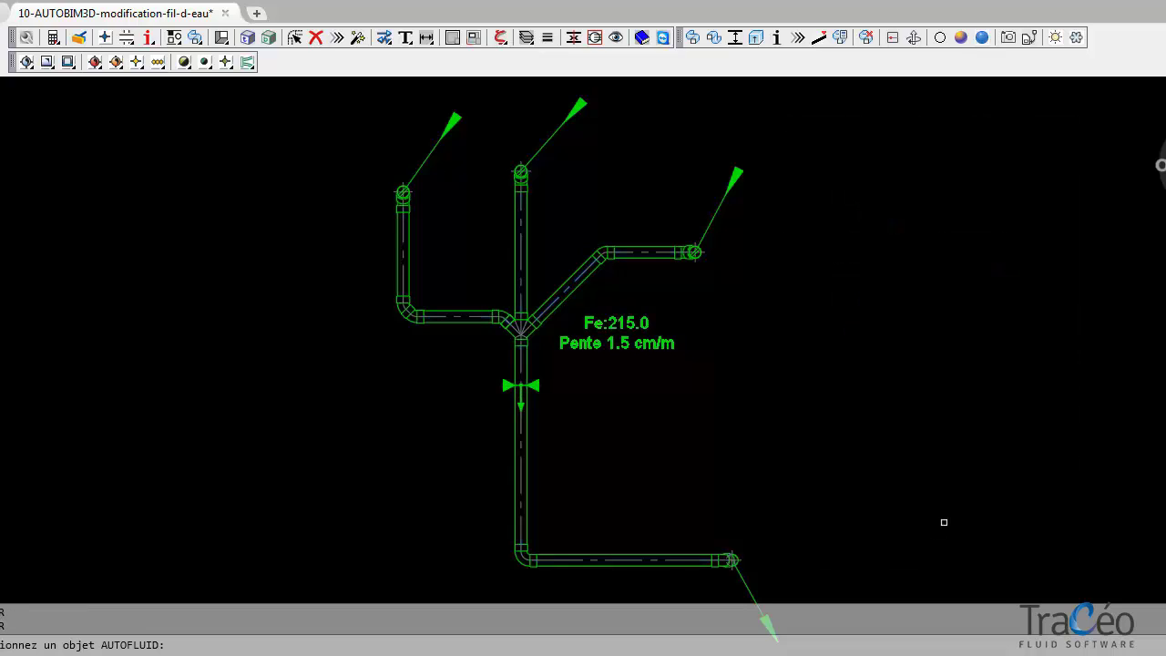
left_click(879, 42)
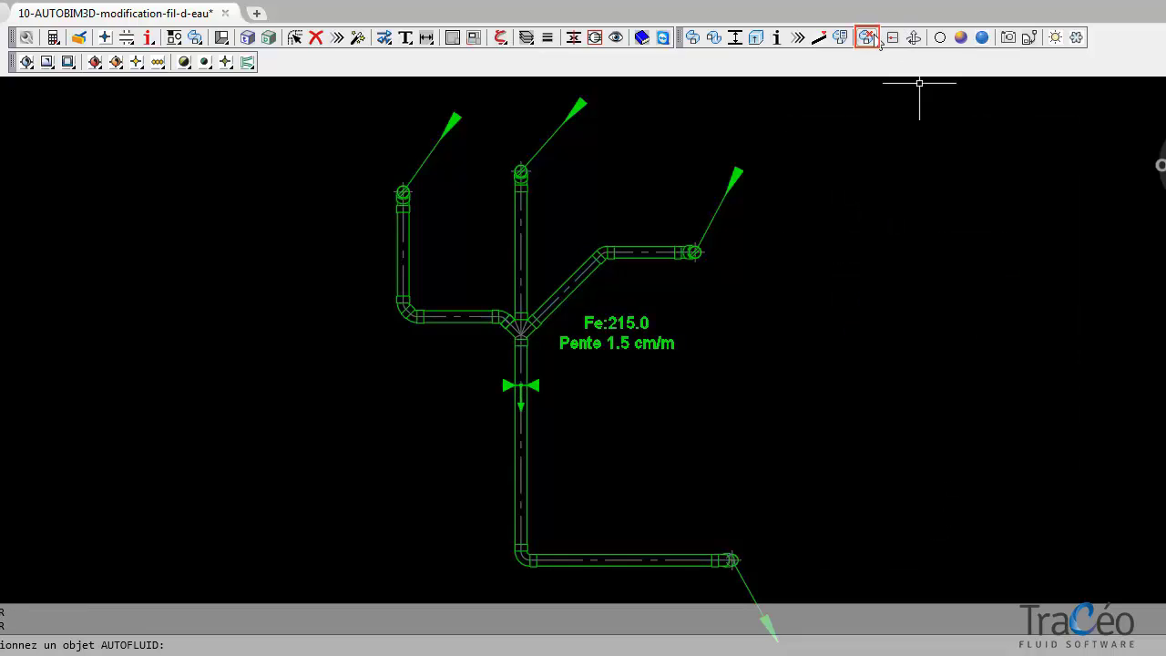
Window-select the whole network for the 3D cleanup command.
left_click(307, 88)
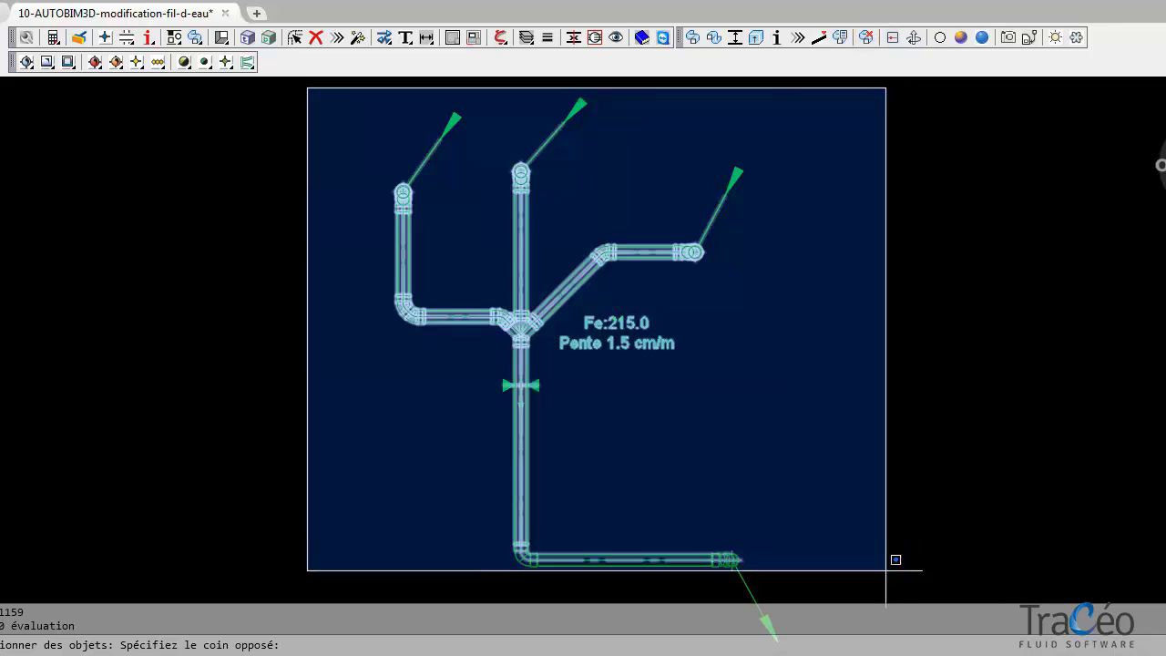
left_click(882, 574)
key("Return")
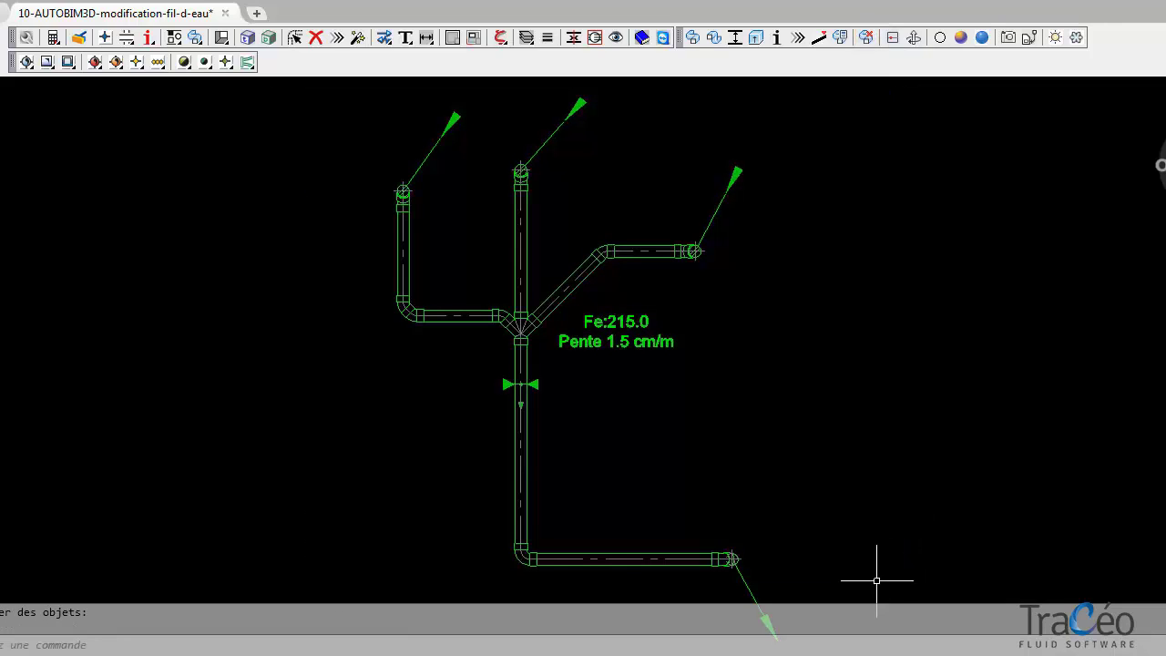
Regenerate the 3D pipes over the whole network and orbit the shaded result.
left_click(692, 37)
left_click(356, 96)
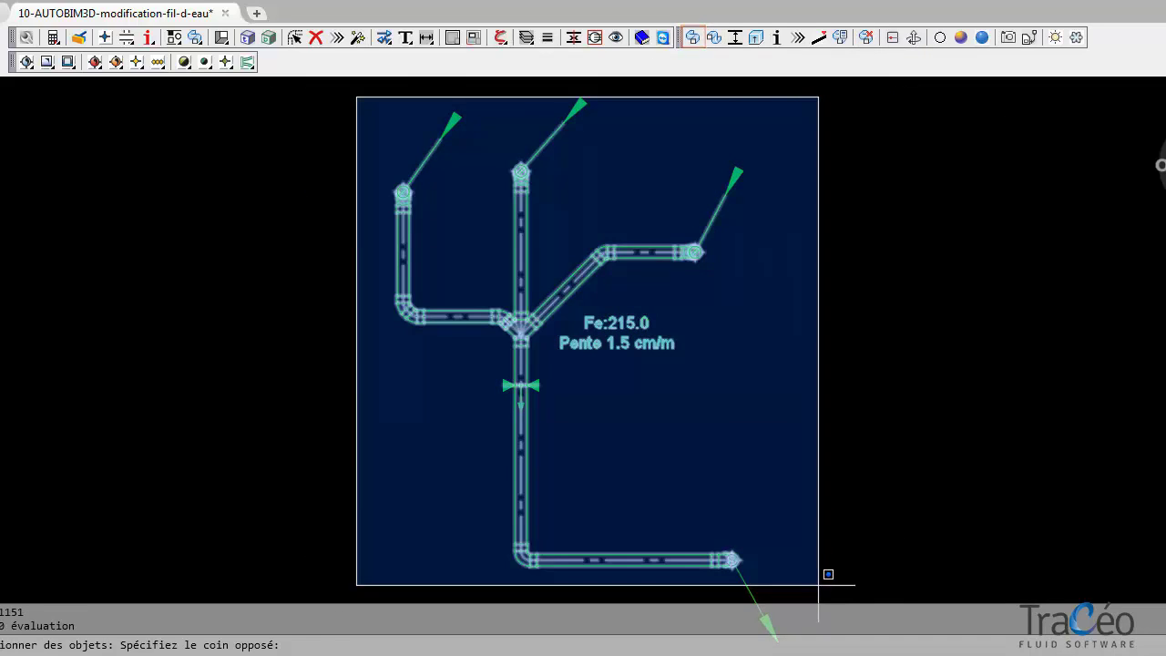
left_click(828, 574)
key("Return")
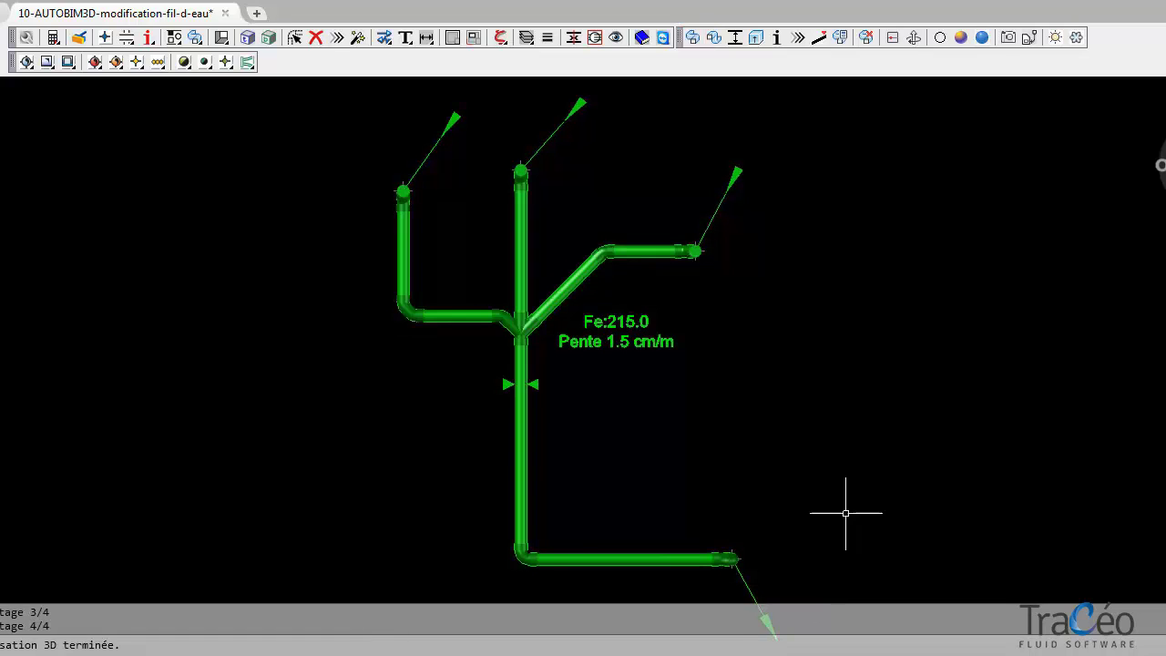
left_click(913, 37)
left_click_drag(872, 404, 811, 379)
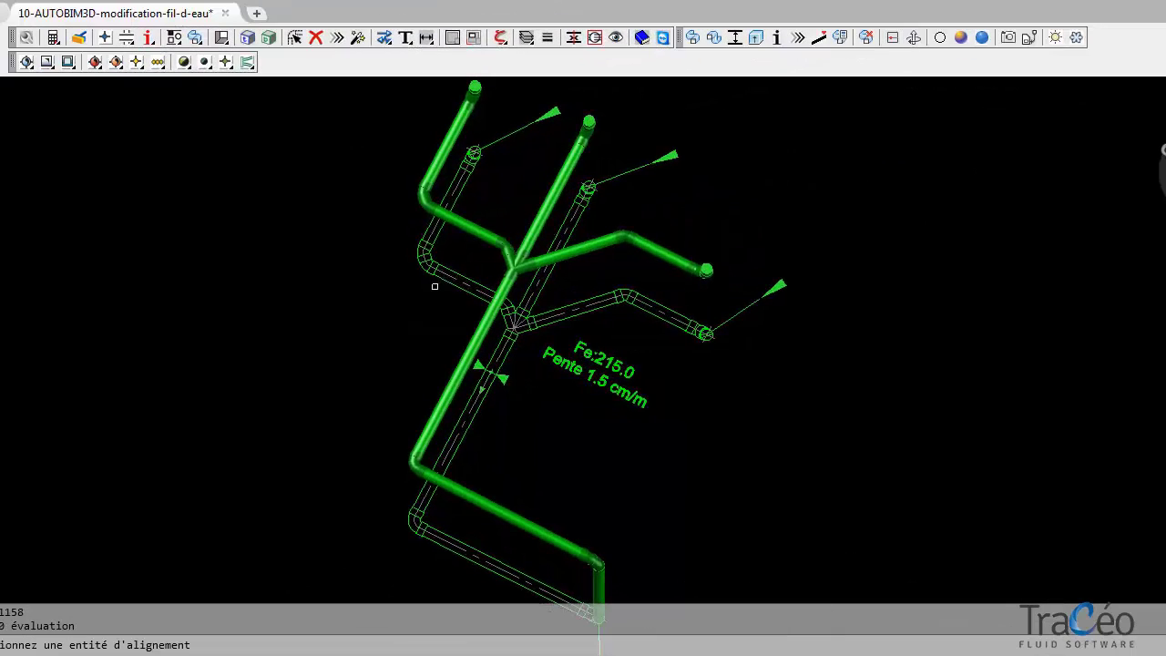
Back in plan view, draw a new PVC gravity pipe dropping at left and running toward the main conduit.
left_click(435, 287)
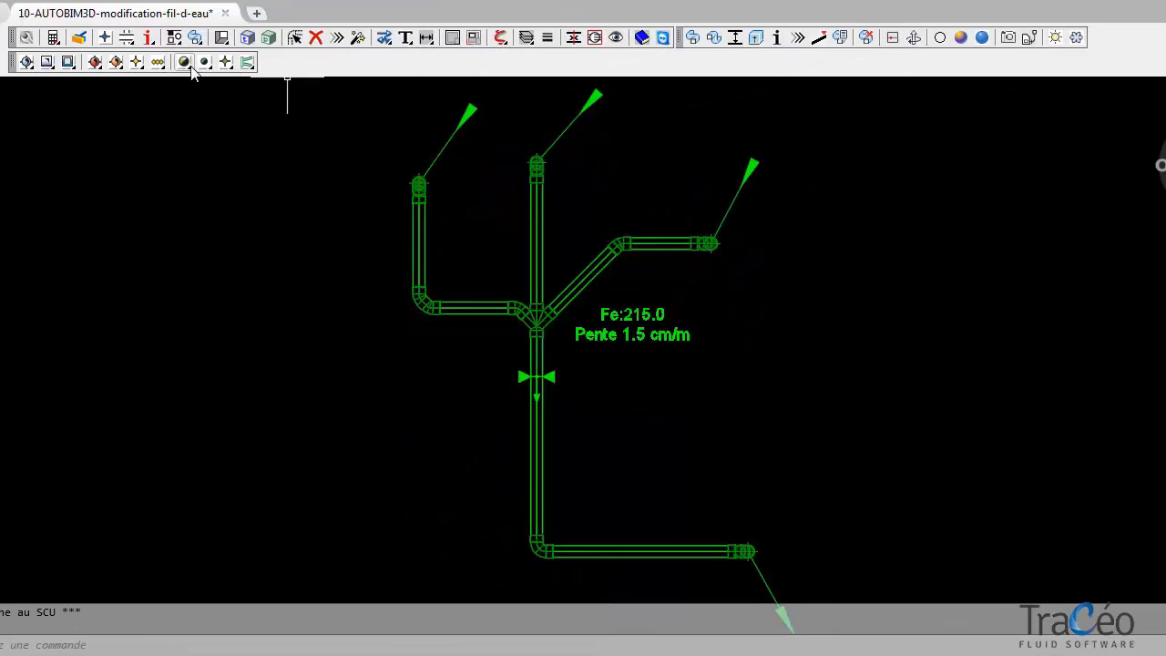
left_click(193, 61)
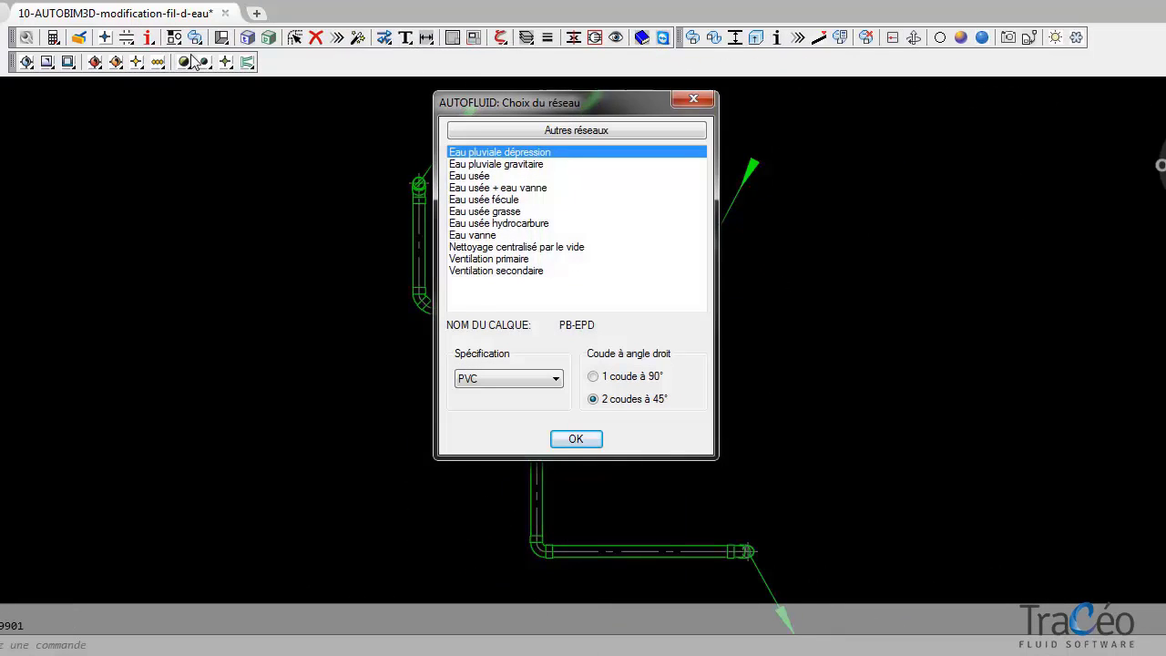
left_click(592, 440)
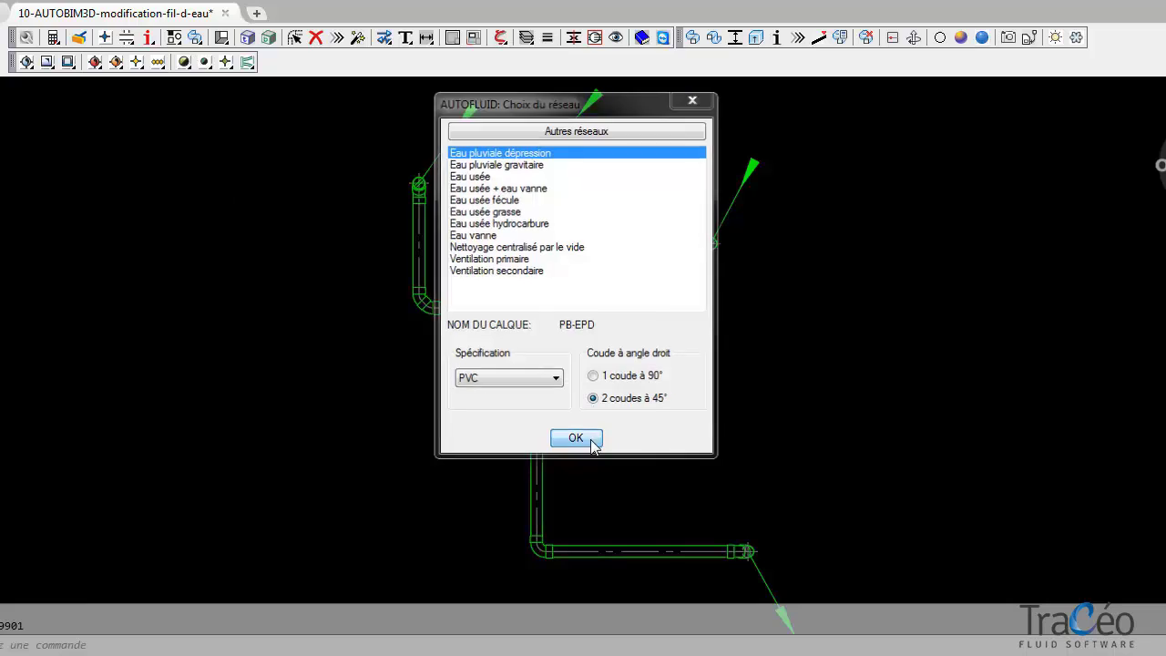
left_click(603, 431)
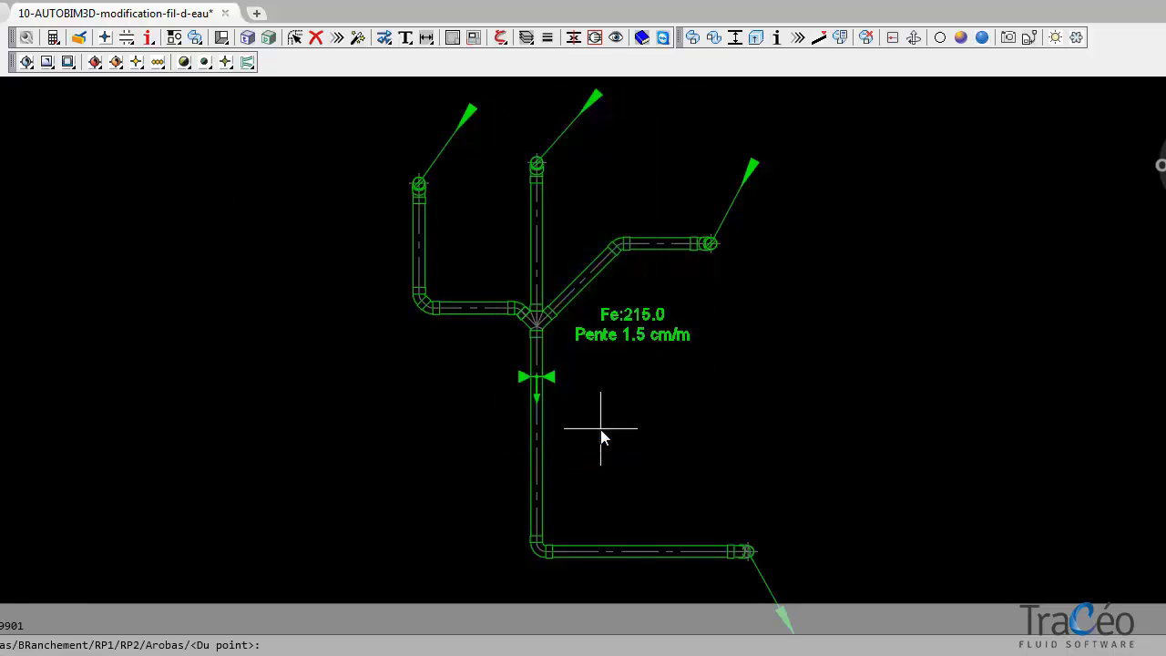
right_click(288, 418)
left_click(304, 433)
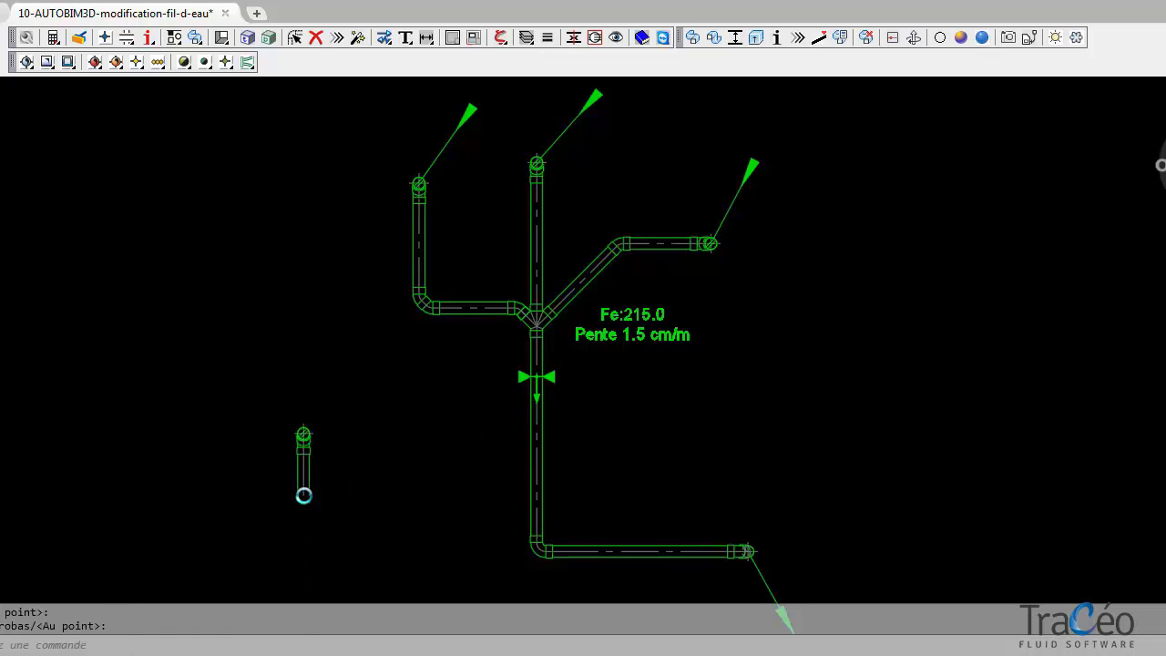
left_click(326, 377)
left_click(494, 493)
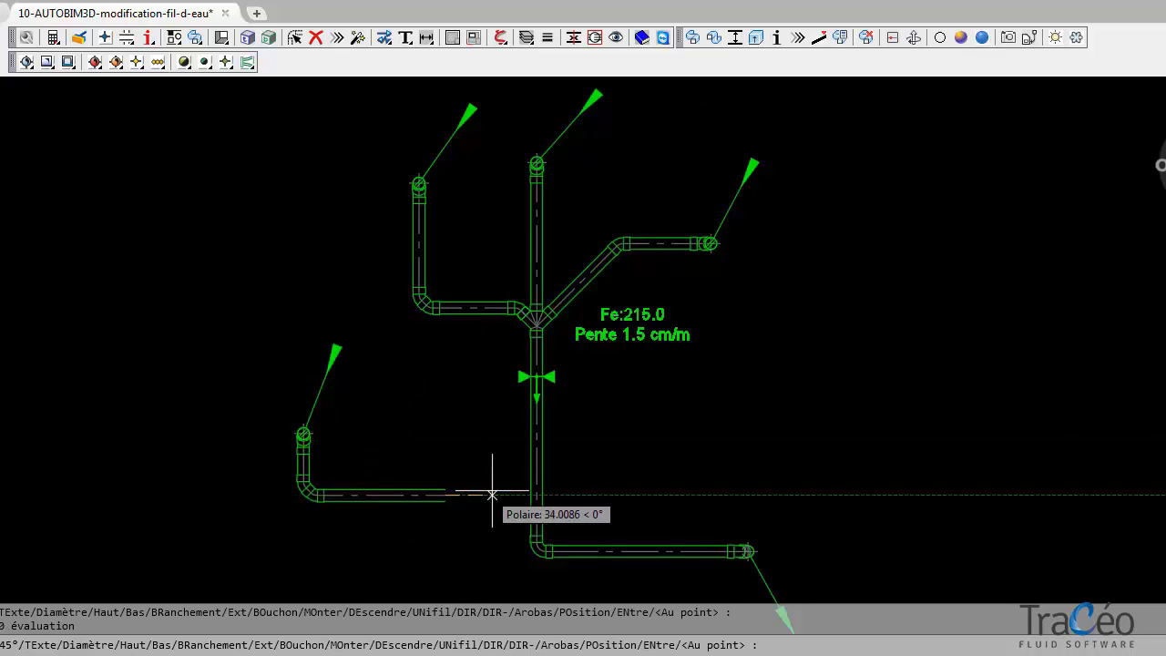
Connect the new pipe to the vertical main conduit as a Branchement with a junction fitting.
right_click(495, 493)
left_click(566, 219)
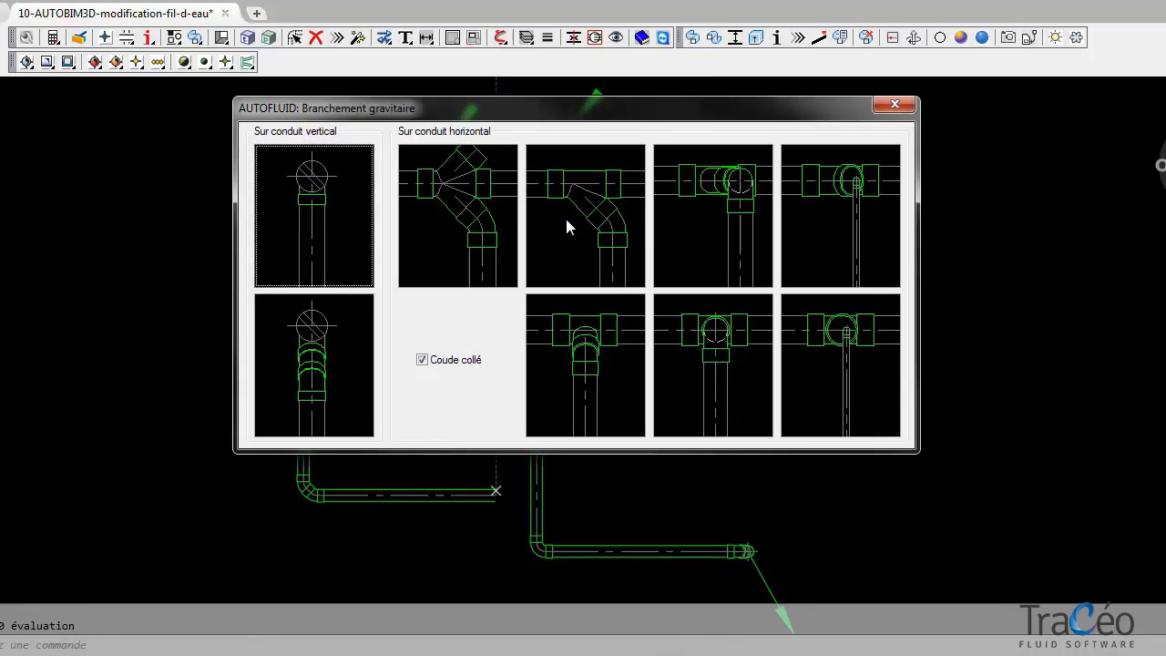
left_click(566, 227)
left_click(536, 481)
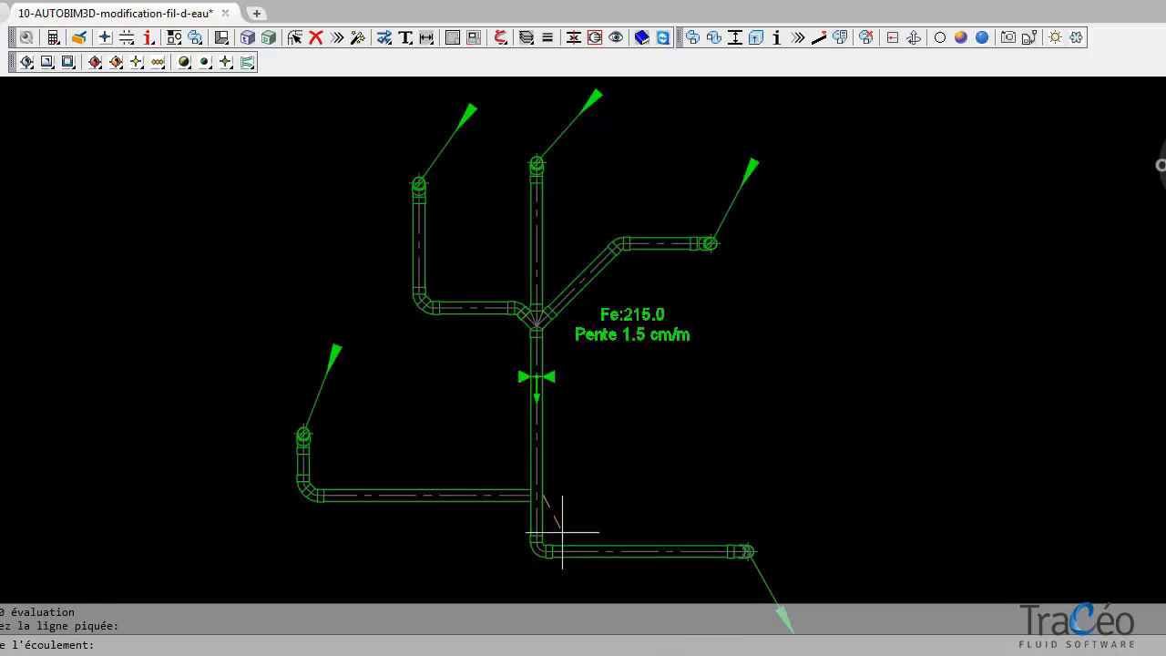
left_click(576, 535)
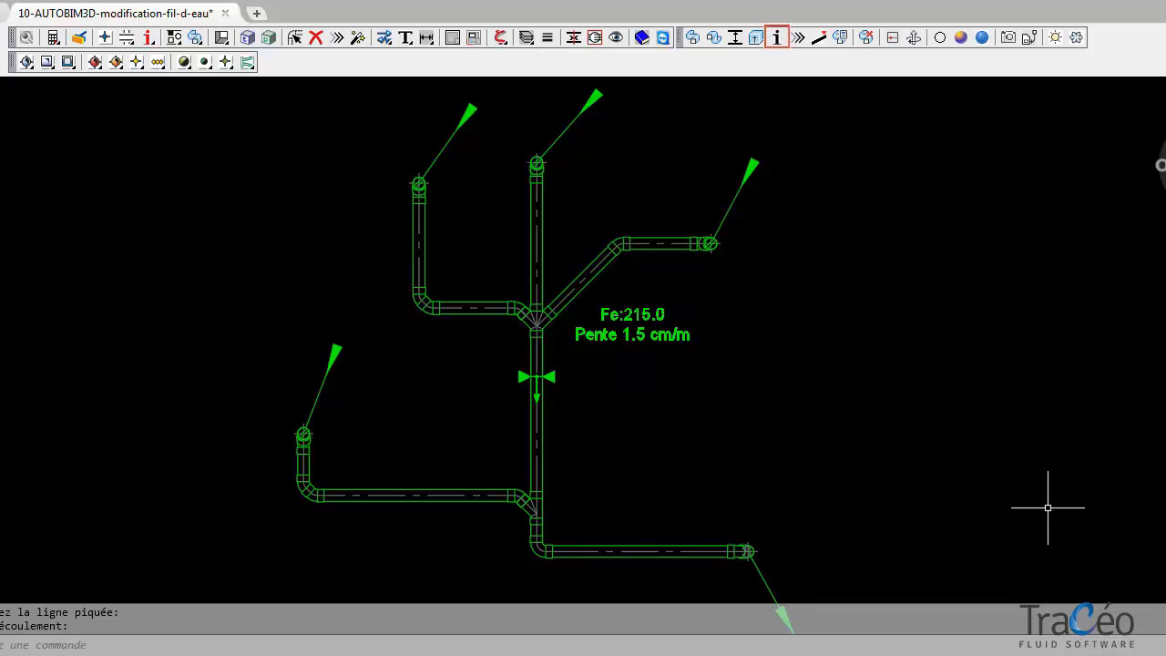
Extend the network upstream from the lower junction pipe through the lower-left horizontal and vertical pipes.
left_click(778, 40)
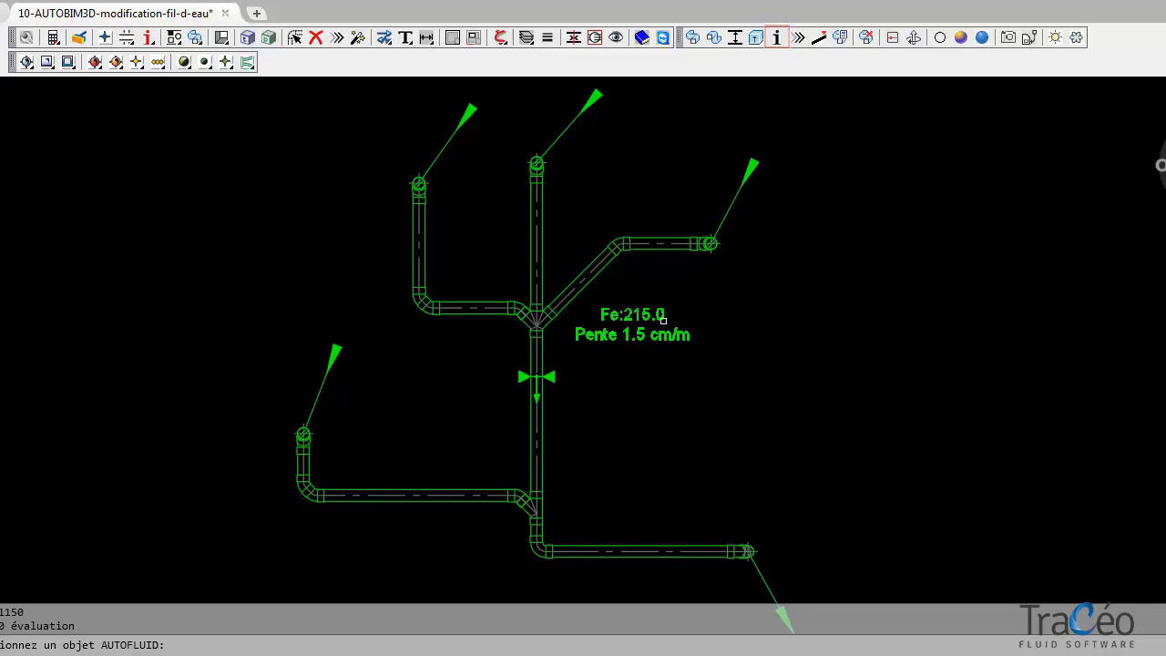
left_click(628, 338)
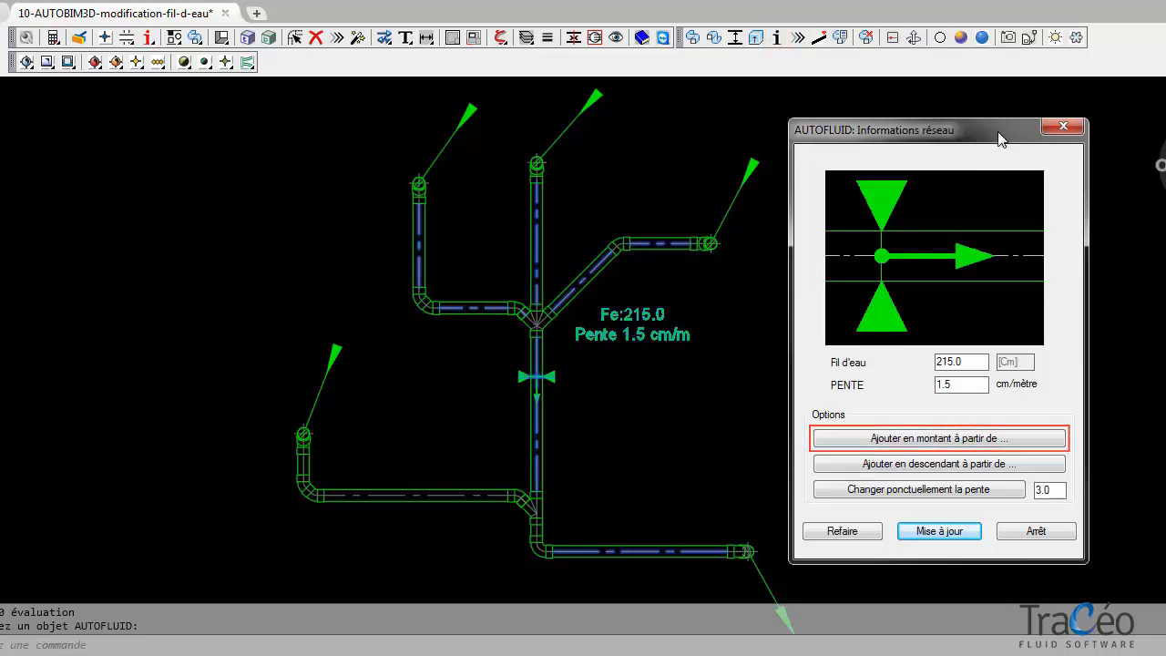
left_click(1019, 441)
scroll(575, 534, "up", 6)
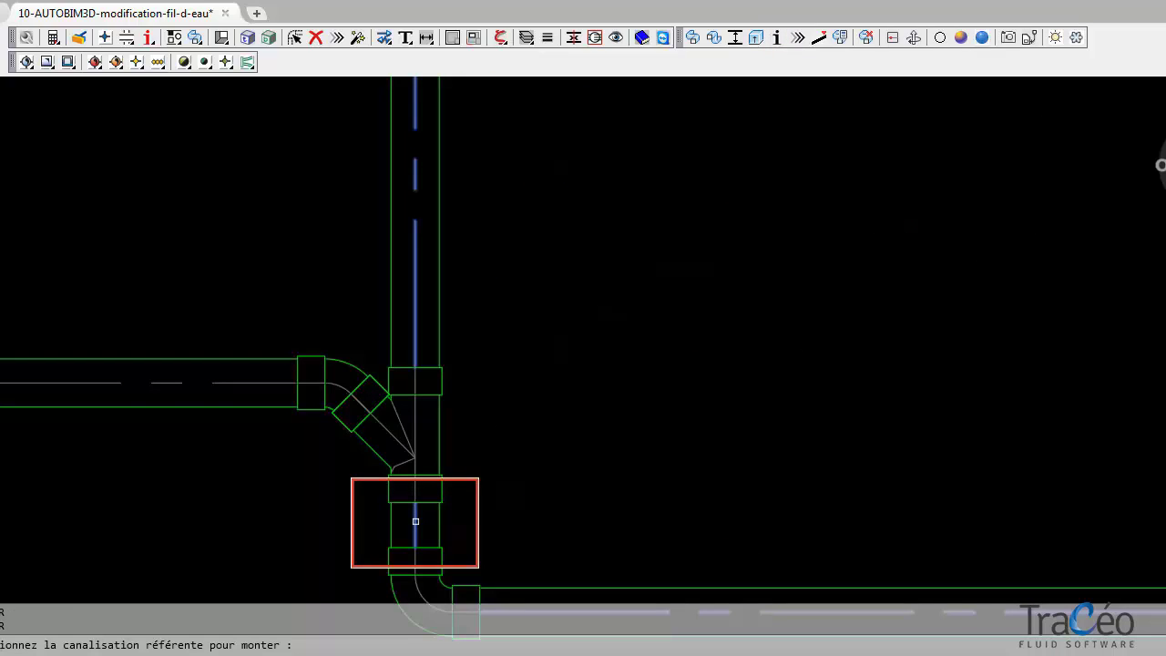
left_click(416, 521)
scroll(294, 515, "down", 6)
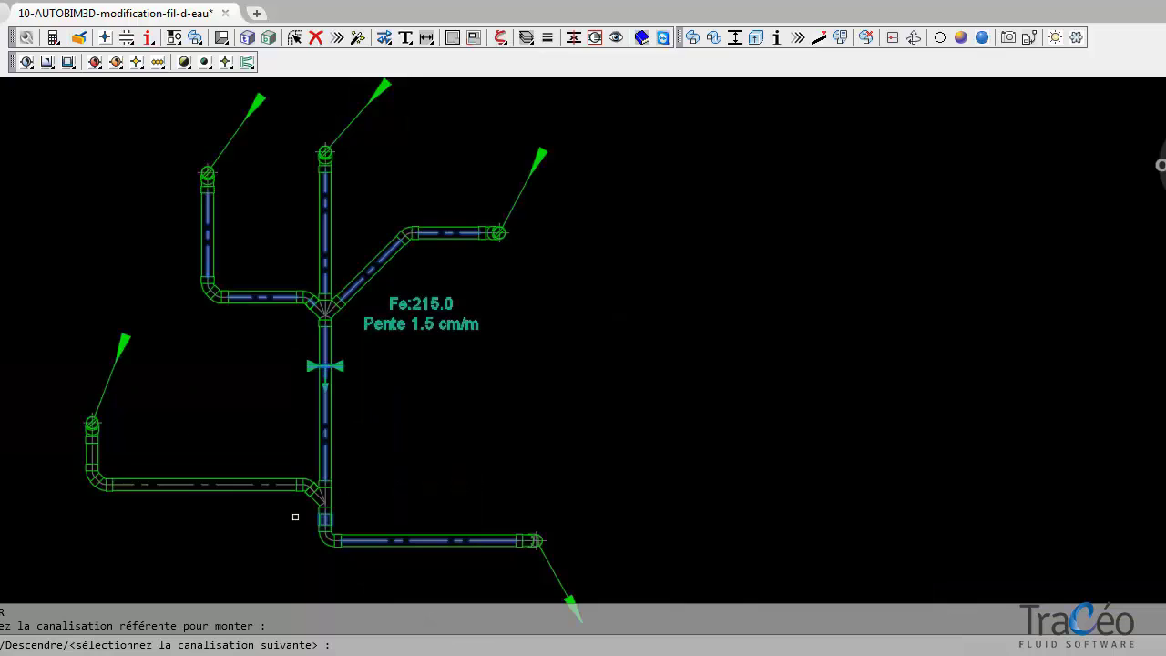
middle_click_drag(295, 517, 481, 516)
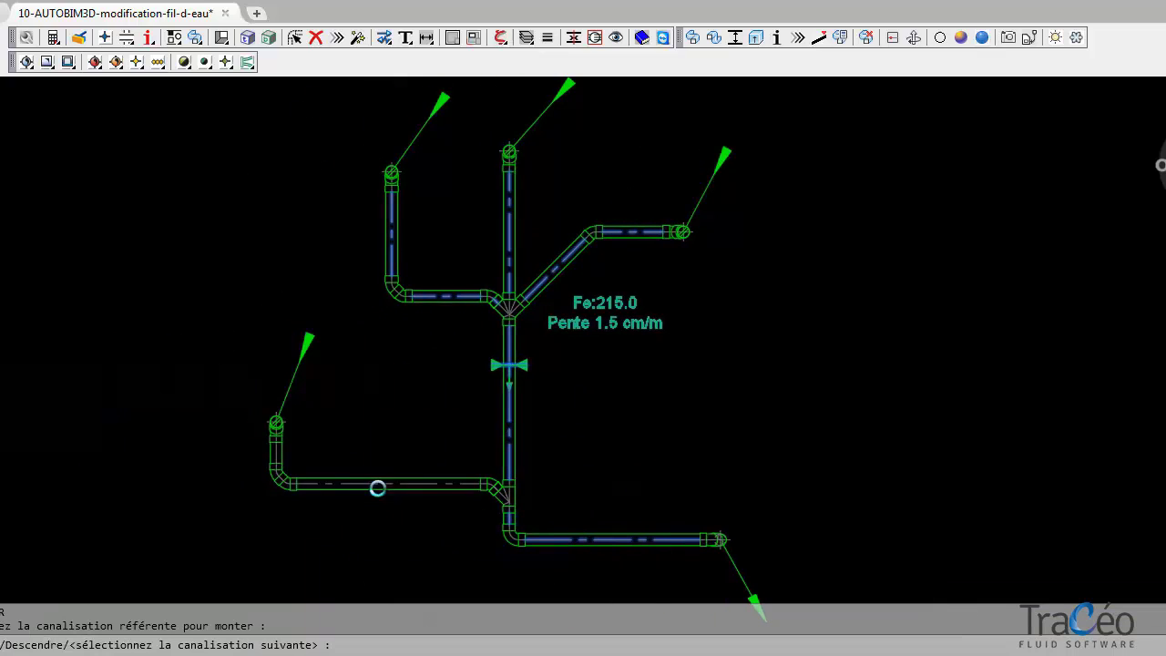
left_click(378, 485)
left_click(277, 456)
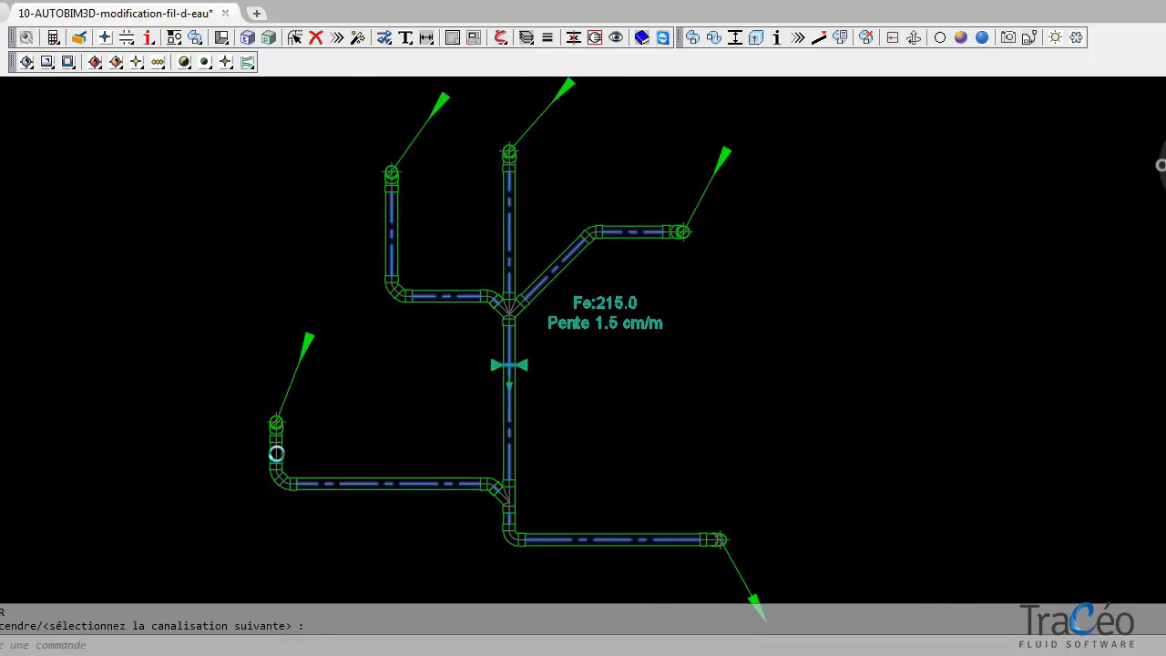
right_click(227, 447)
left_click(280, 516)
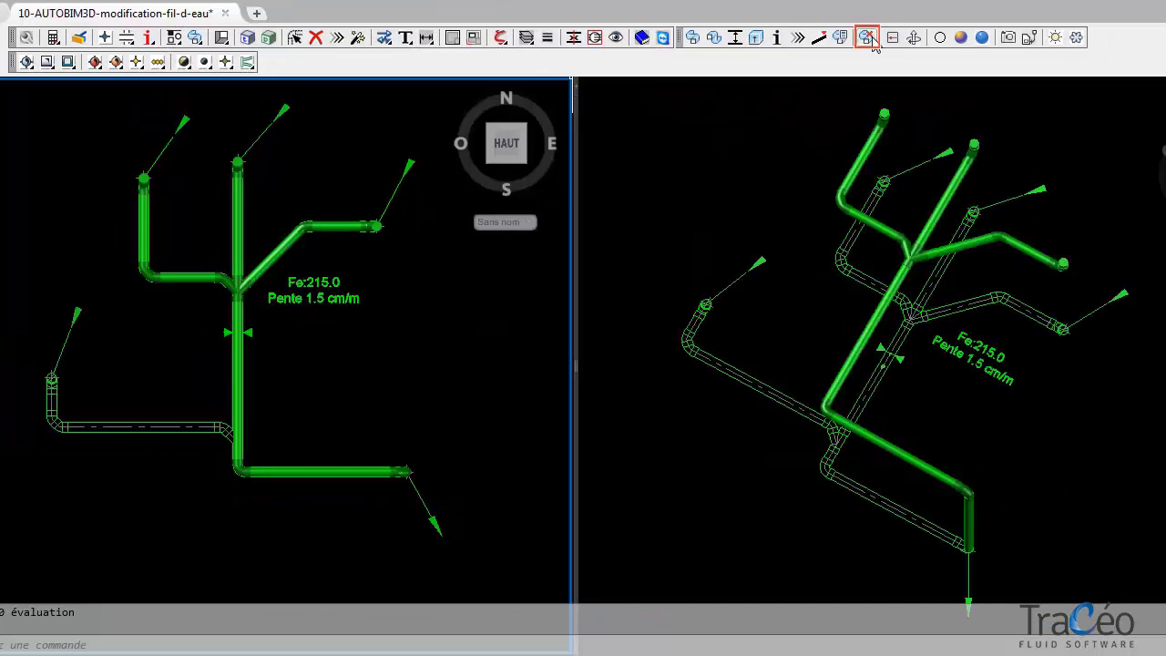
Erase the central trunk's 3D pipe using a selection window.
left_click(870, 40)
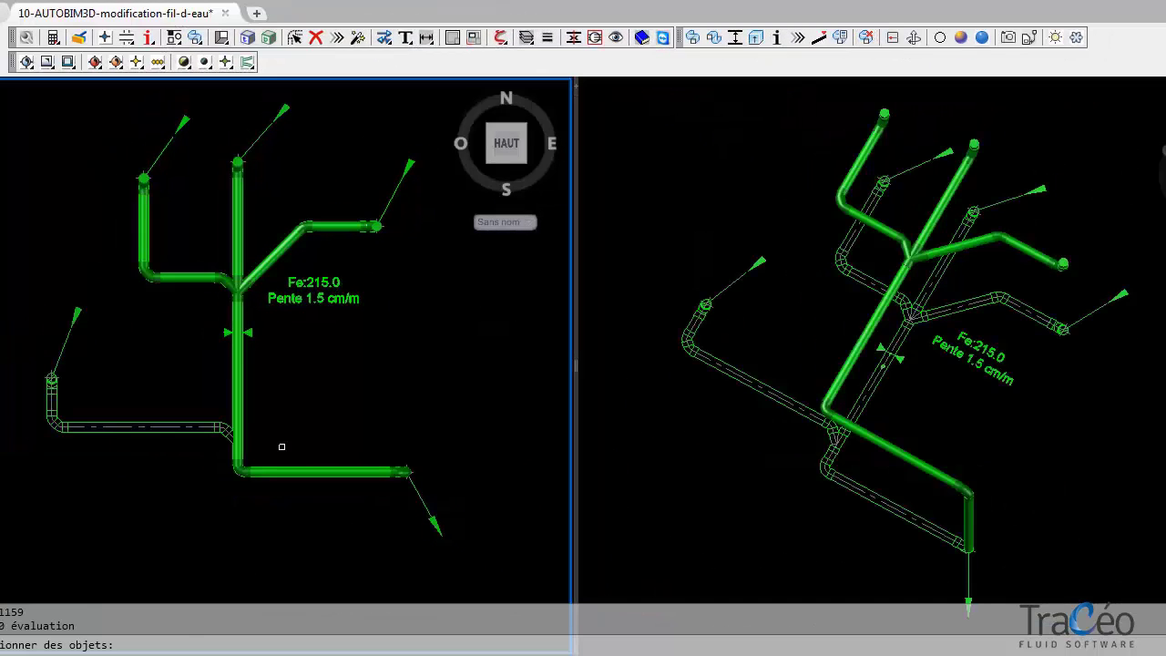
left_click(282, 447)
left_click(203, 387)
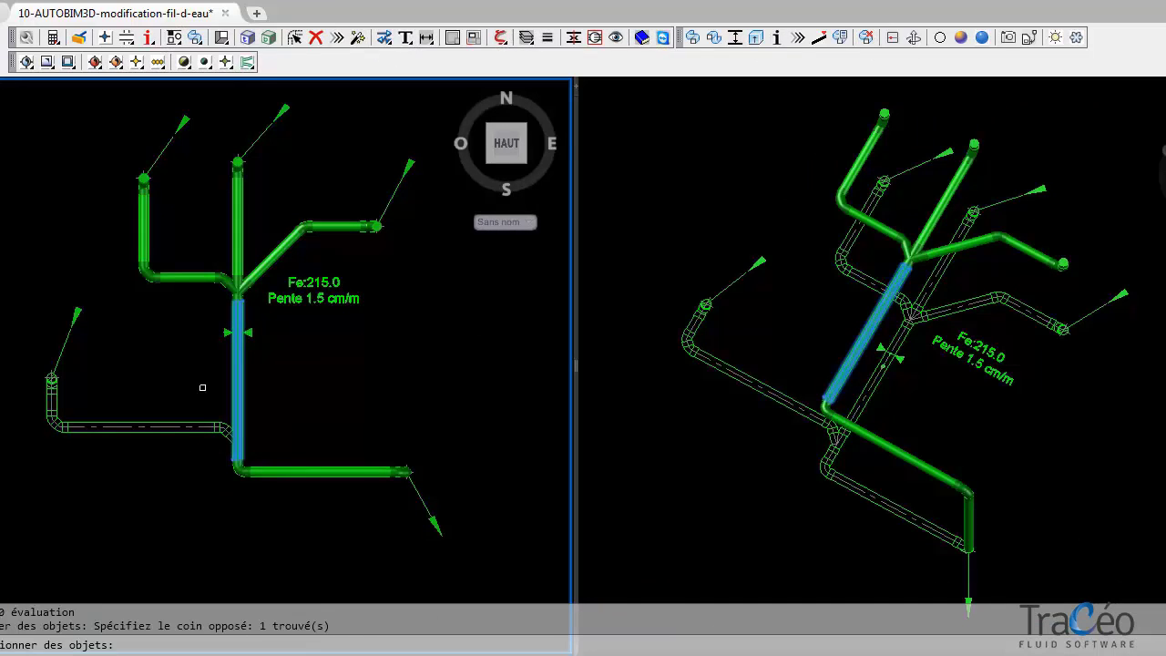
key("Return")
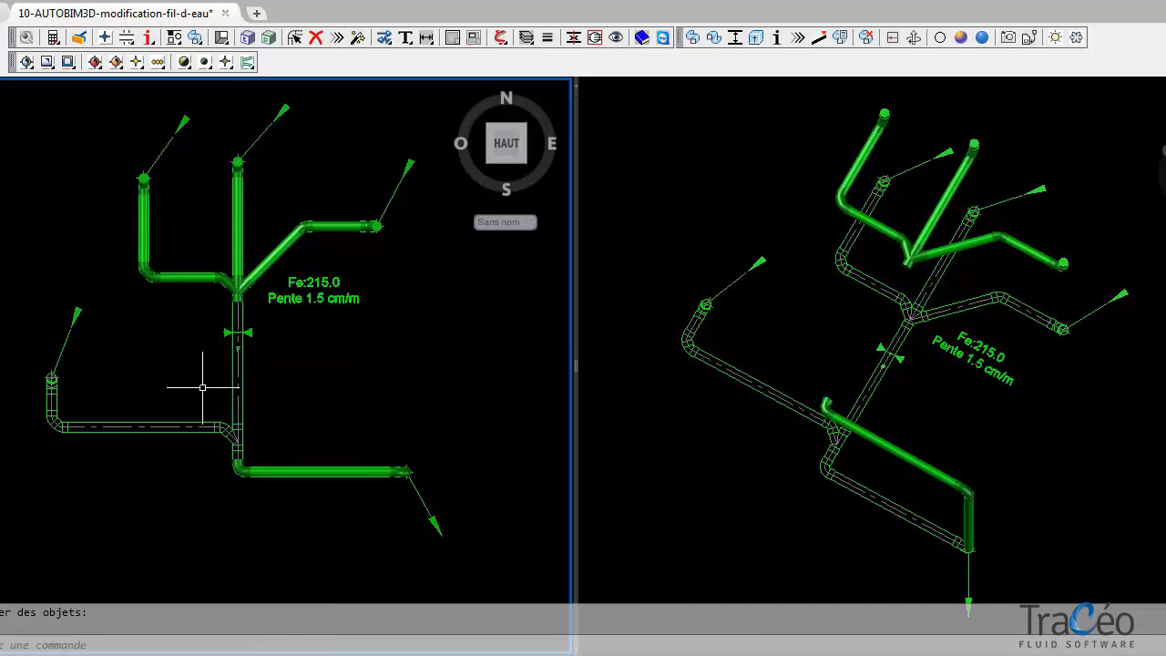
Erase the remaining 3D pipes of the lower-left branch and trunk with selection windows.
left_click(690, 44)
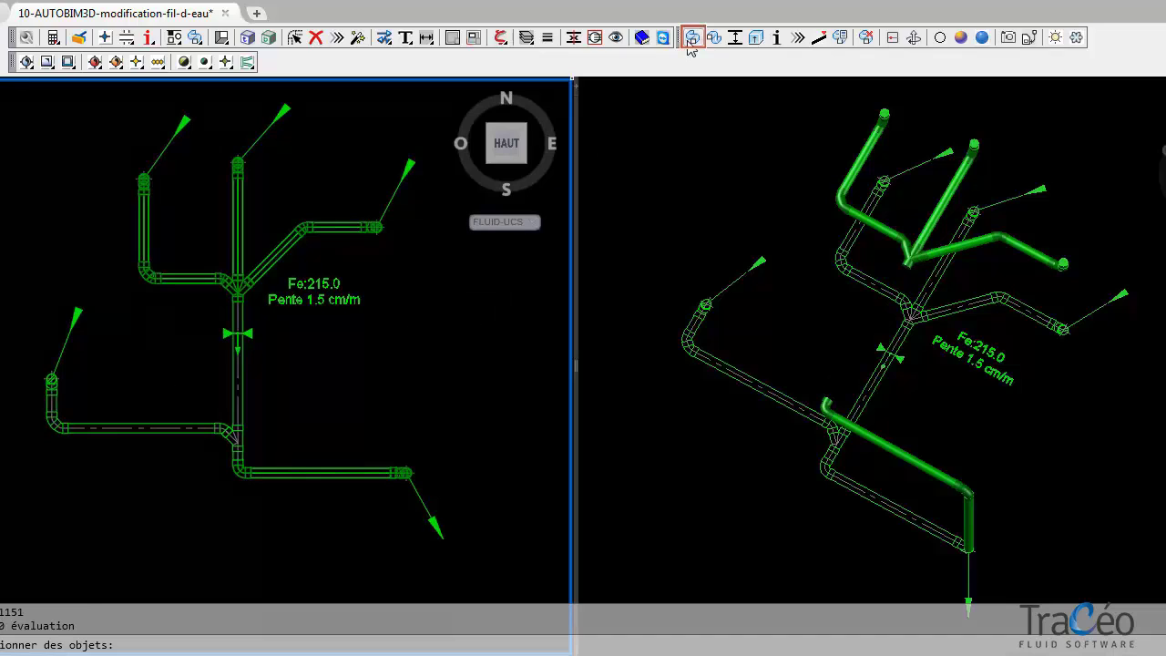
left_click(3, 341)
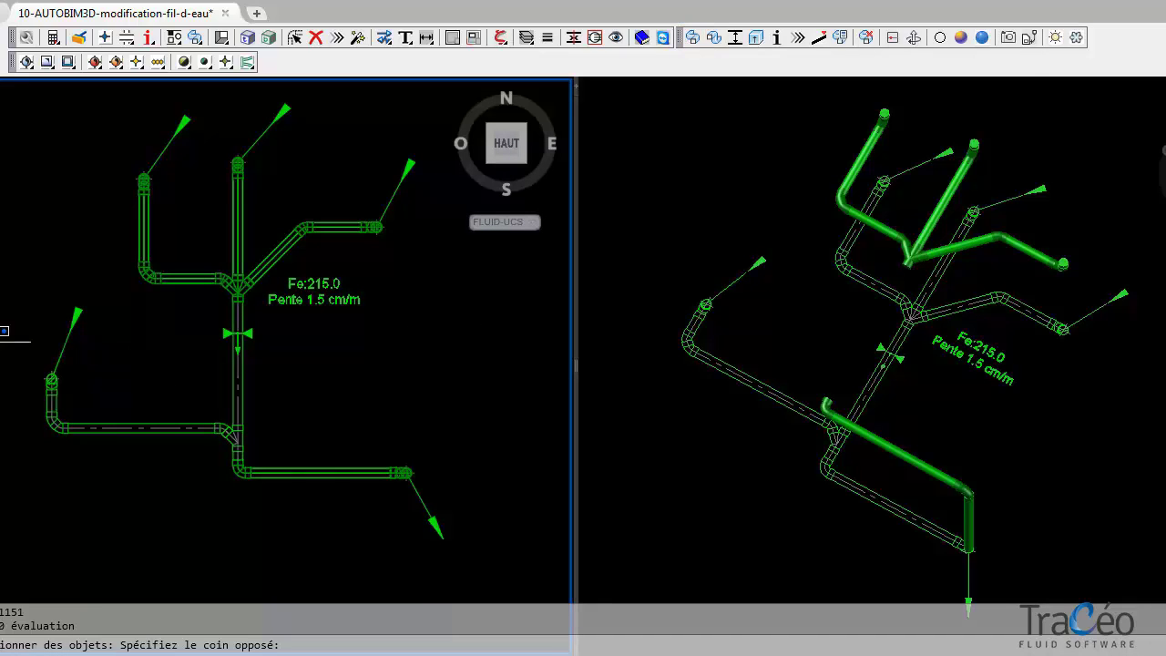
left_click(290, 442)
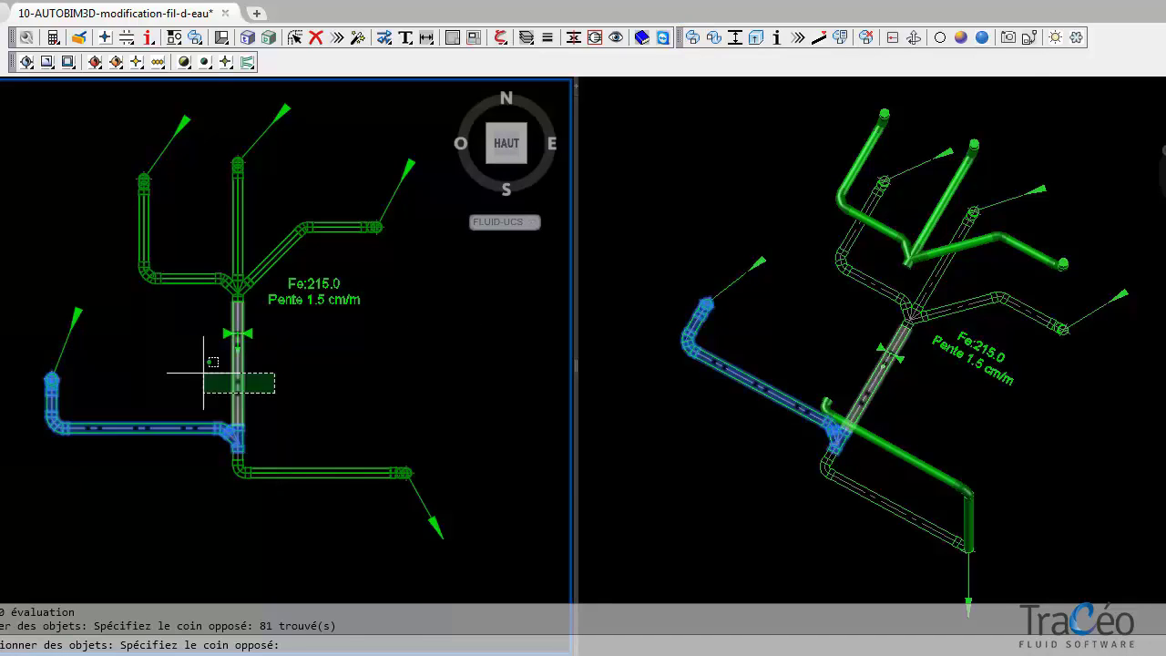
scroll(203, 356, "up", 3)
left_click(261, 450)
left_click(241, 456)
left_click(164, 462)
scroll(164, 462, "down", 3)
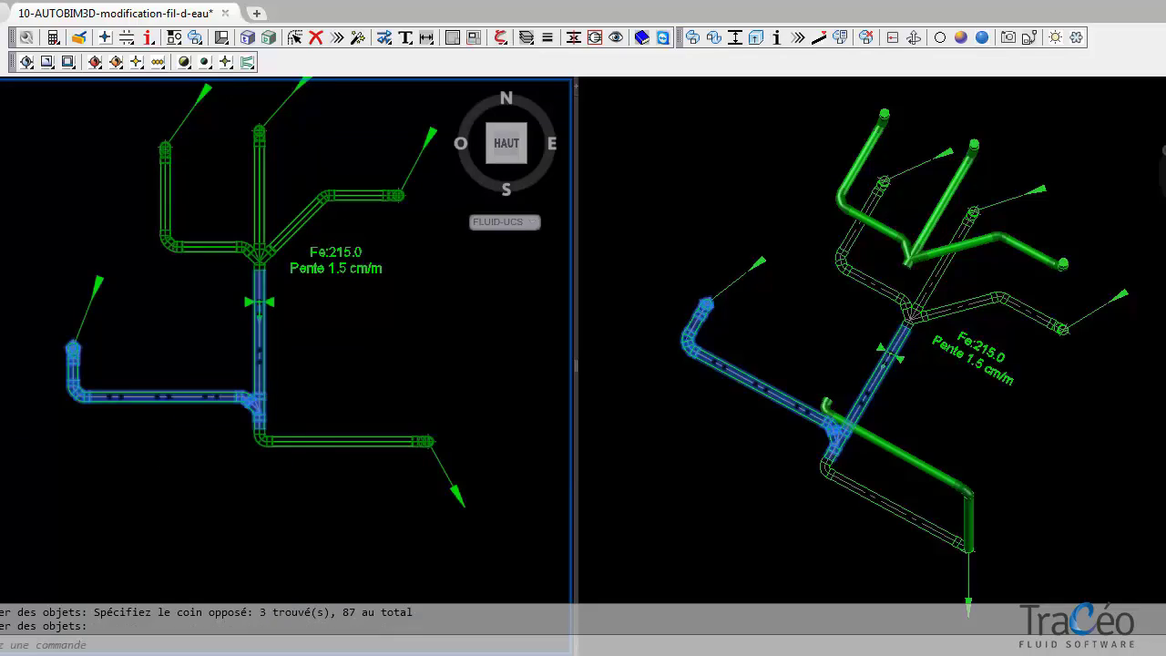
key("Return")
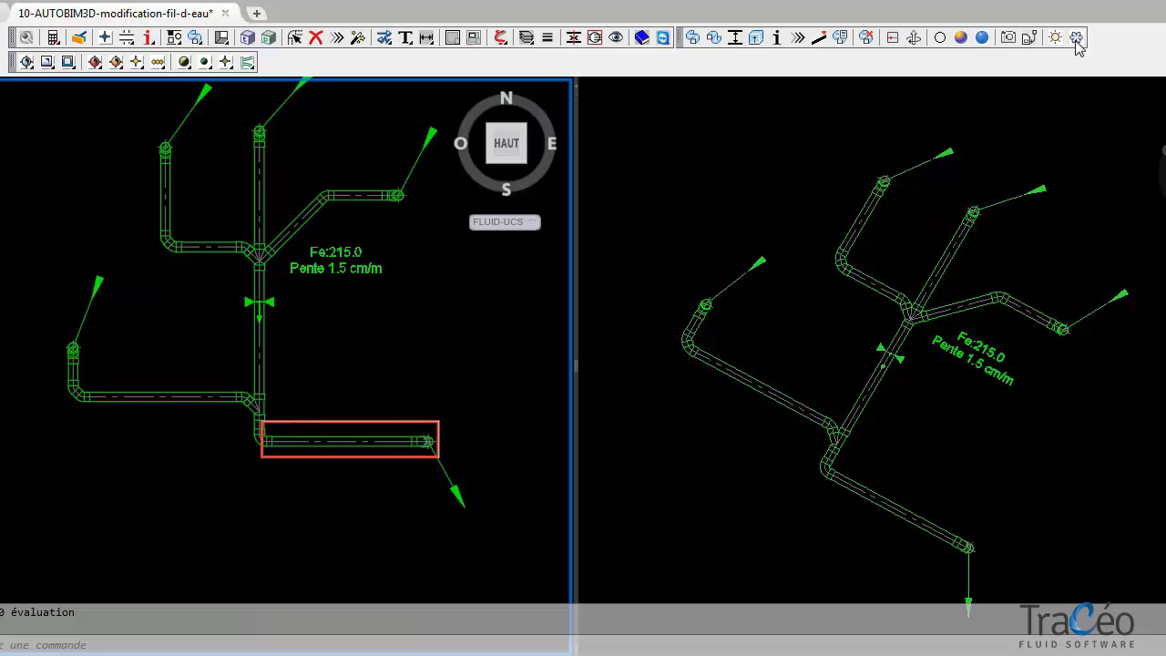
Enter 5 cm/m as the one-off slope change from the Pente label's network information.
left_click(775, 39)
left_click(352, 274)
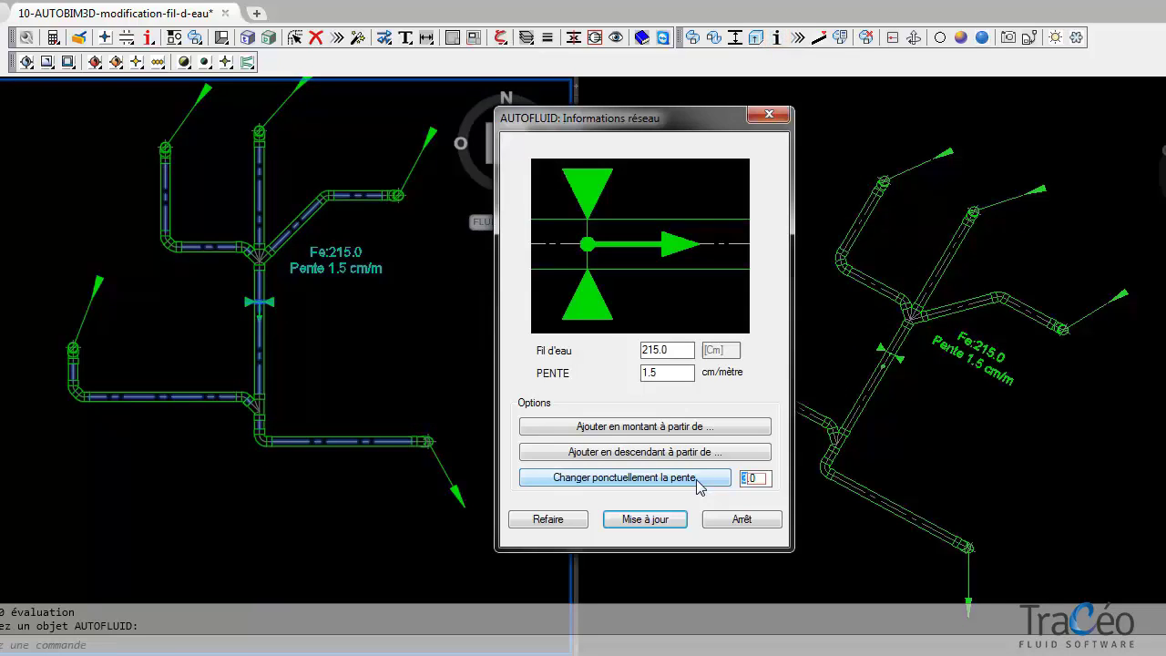
type("5")
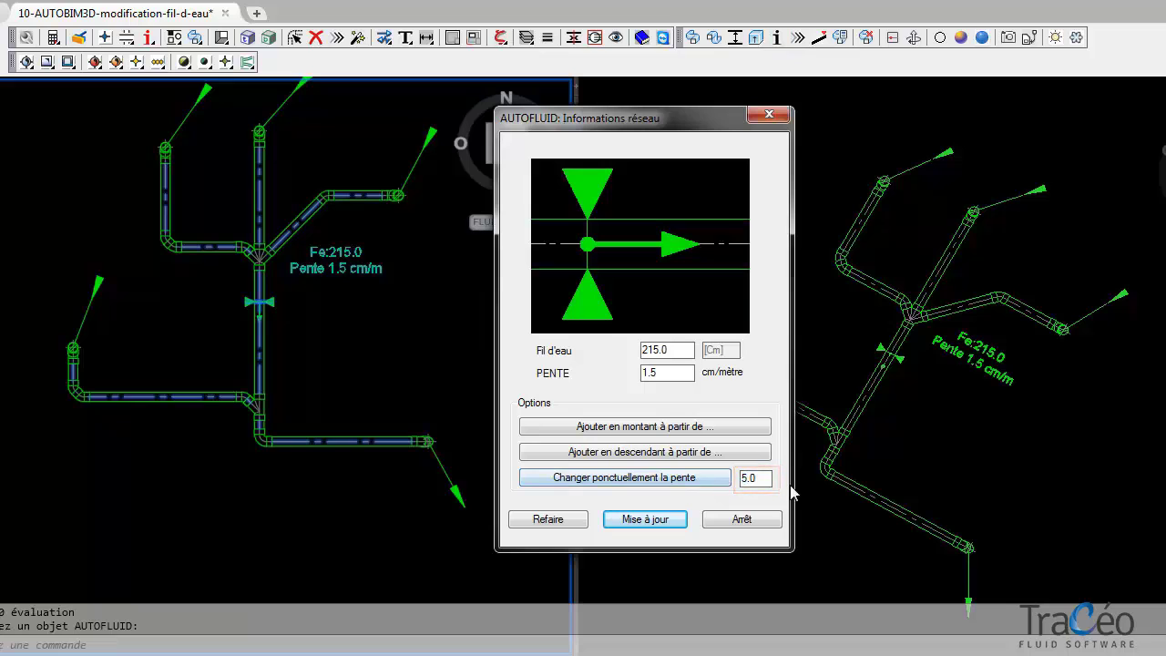
left_click(675, 481)
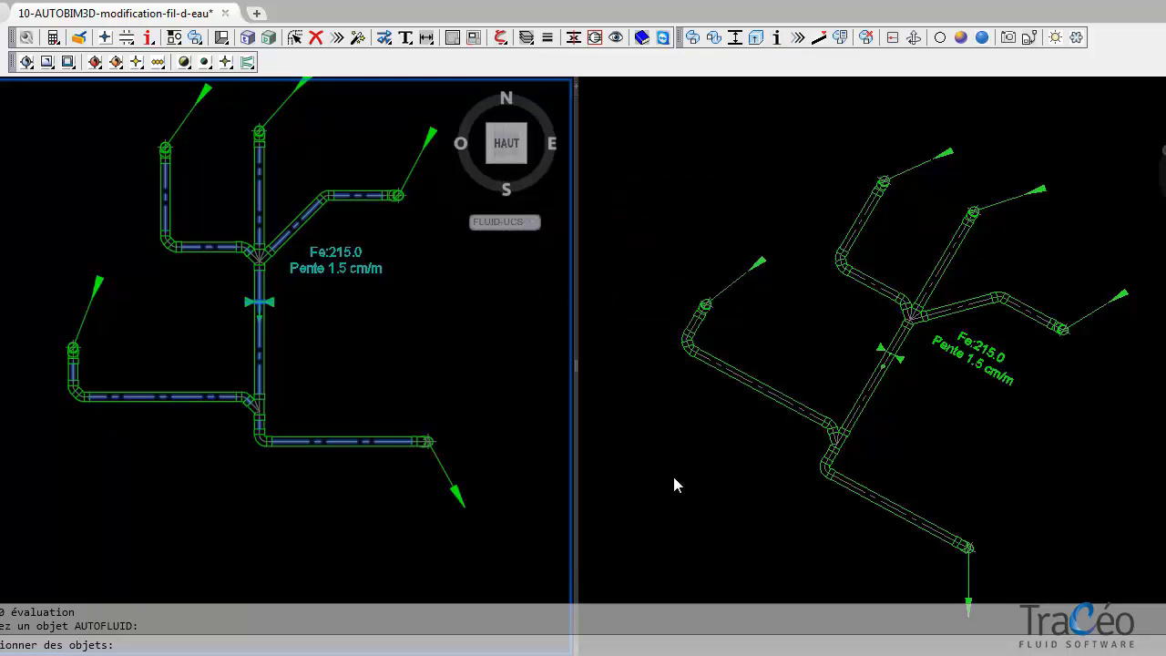
left_click(386, 448)
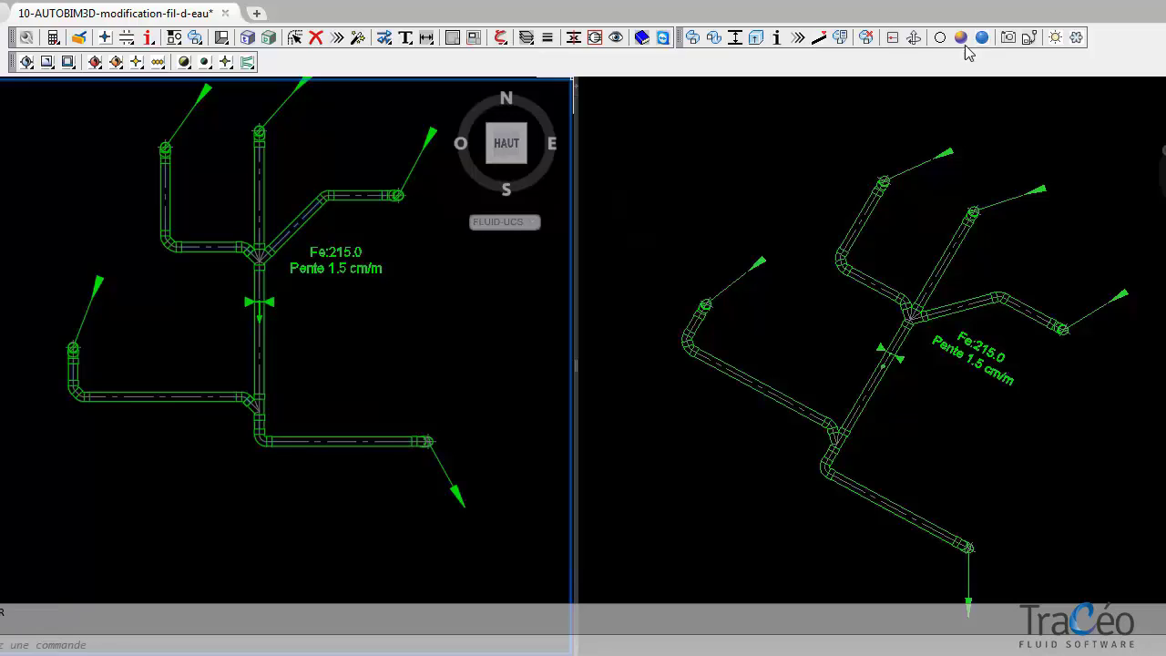
Apply the steeper 5 cm/m slope to the bottom outlet conduit and its fittings.
left_click(497, 504)
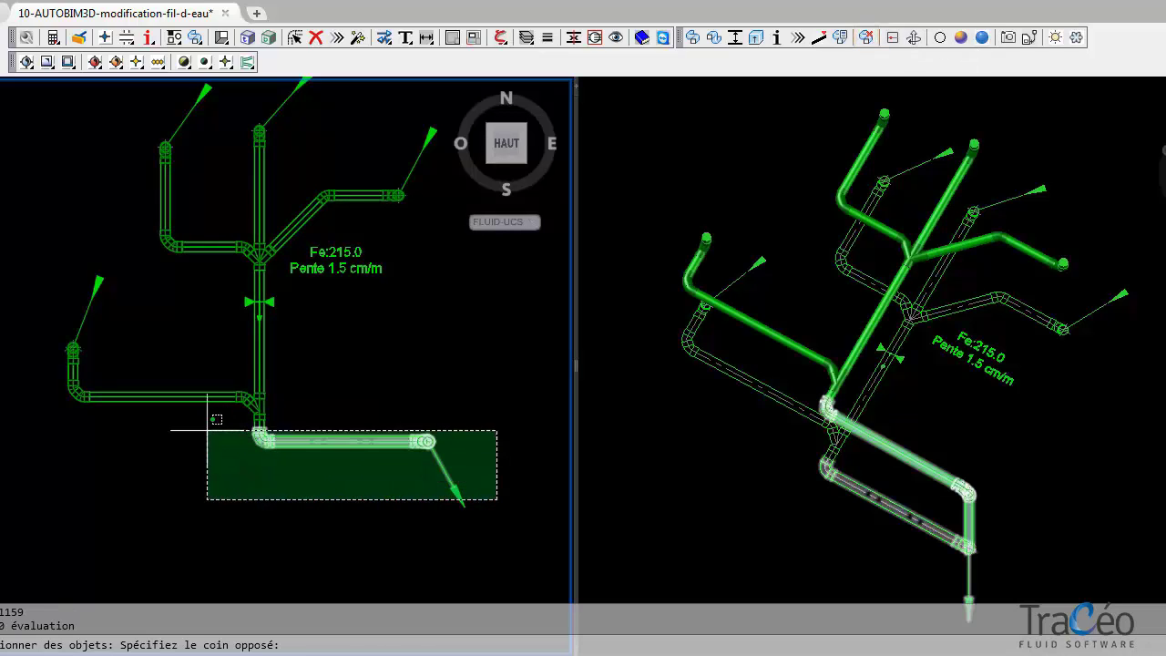
left_click(200, 427)
key("Return")
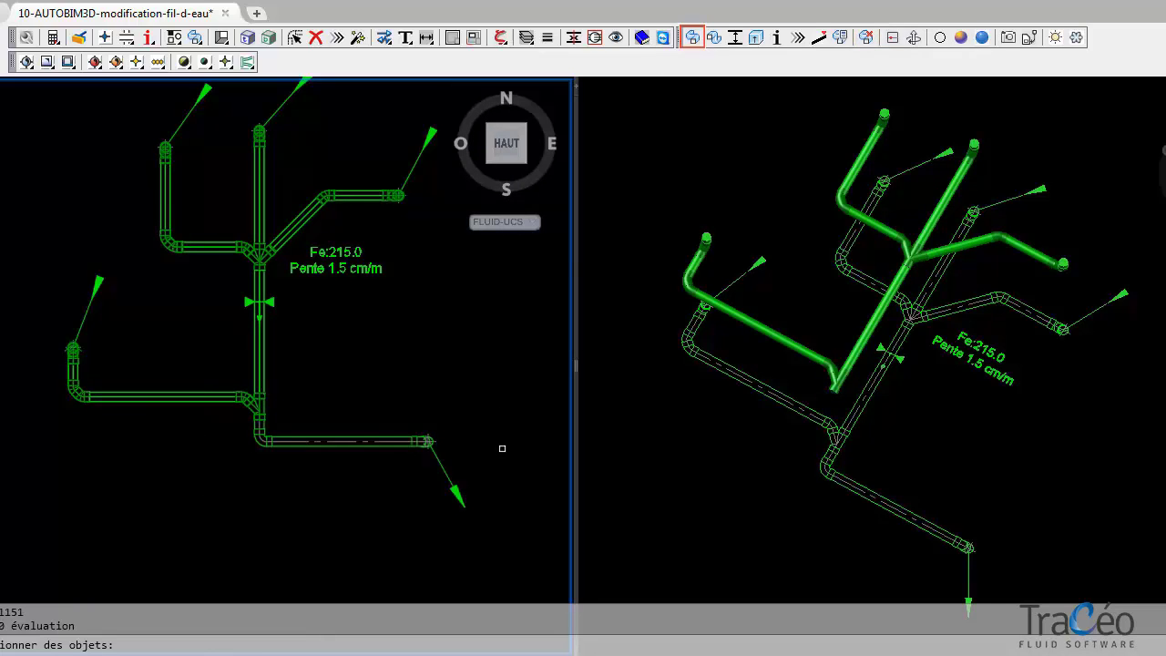
Regenerate the bottom conduit and lower pipes as 3D solid pipes, then bring up the 3D networks manager.
left_click(503, 447)
left_click(172, 425)
key("Return")
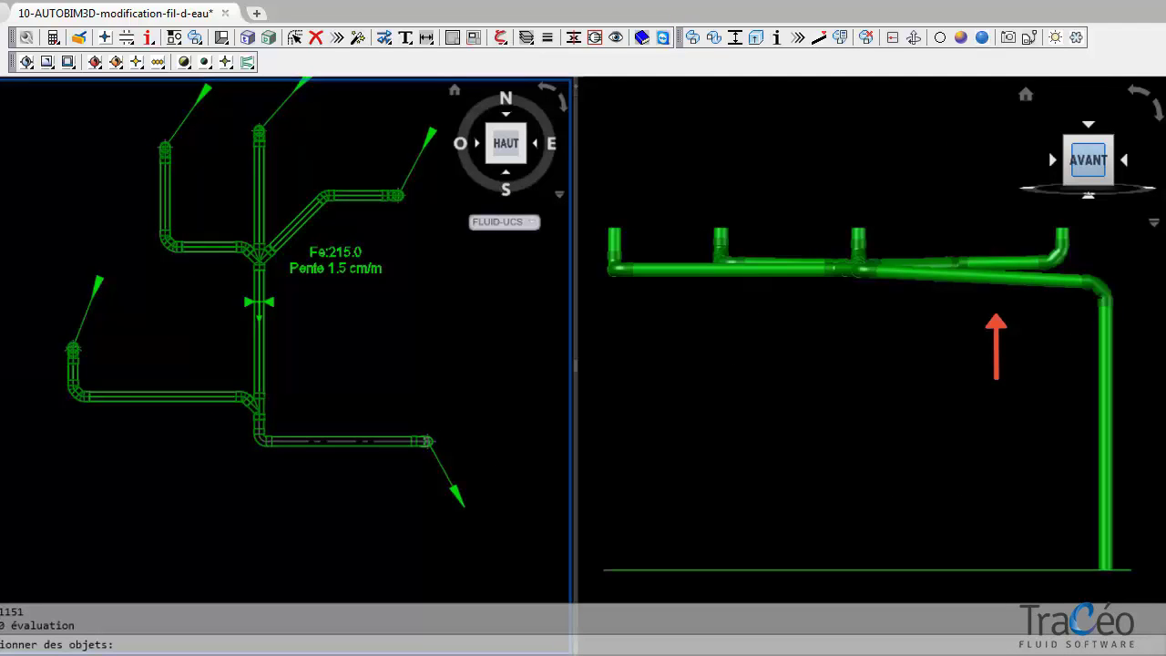
left_click(839, 38)
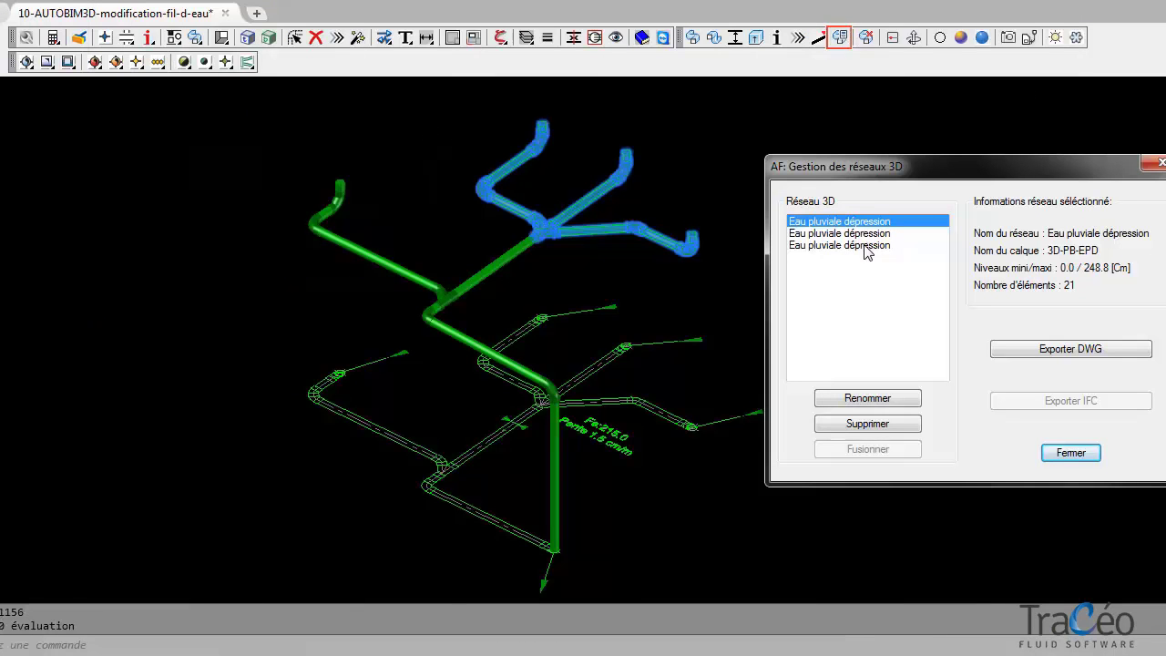
Add the second and third Eau pluviale dépression networks to the selection in the Réseau 3D list.
left_click(866, 234, "ctrl")
left_click(865, 245, "ctrl")
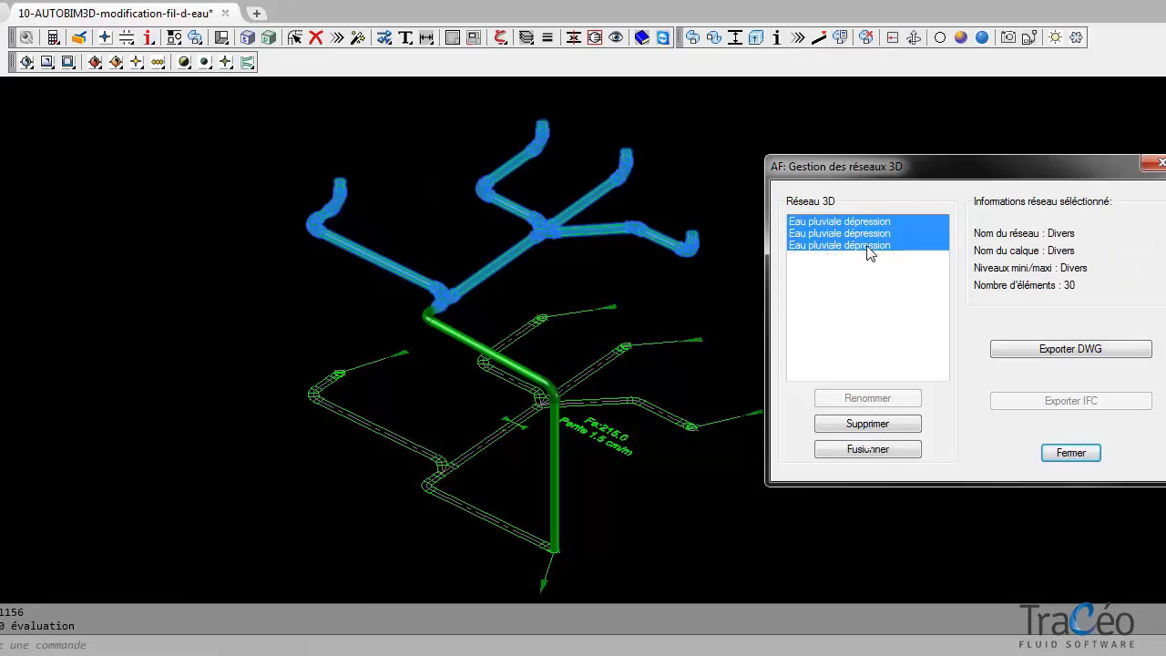